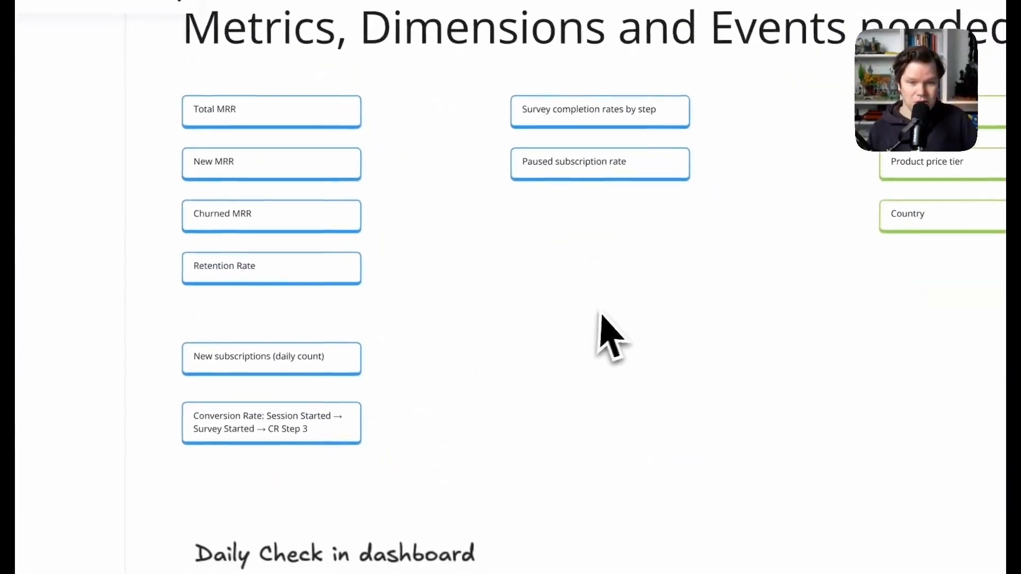
- Zoom the Miro board to the Metric Tree and inspect the Total MRR and New MRR cards
{"action": "scroll", "coordinate": [557, 298], "scroll_direction": "up", "scroll_amount": 15}
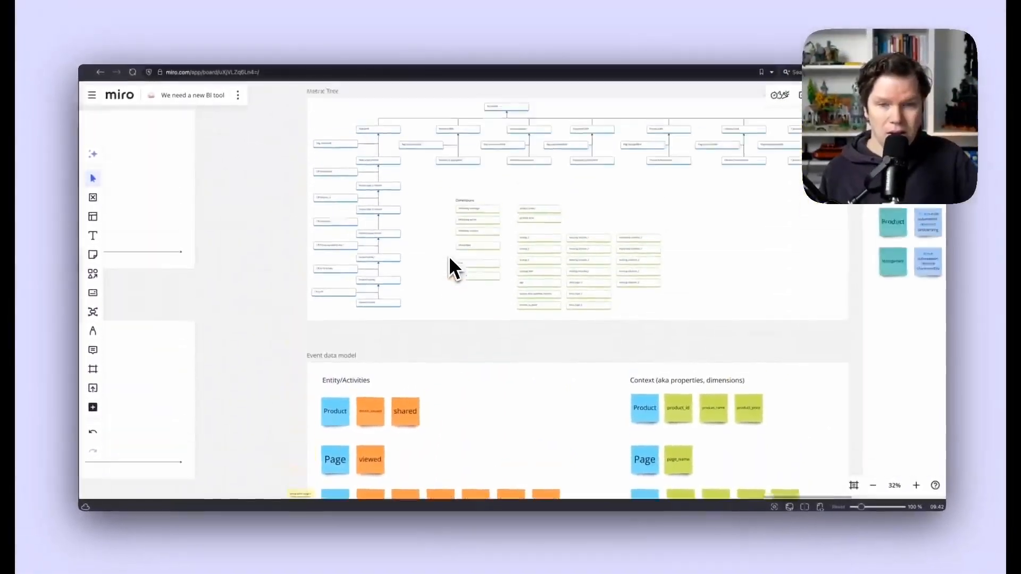
{"action": "scroll", "coordinate": [557, 298], "scroll_direction": "down", "scroll_amount": 2}
{"action": "scroll", "coordinate": [448, 255], "scroll_direction": "up", "scroll_amount": 5}
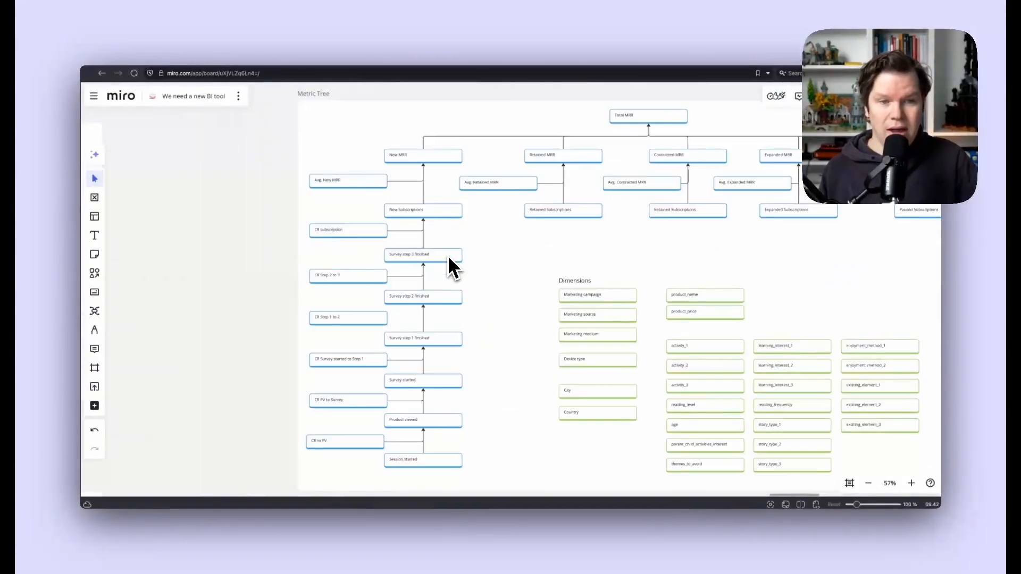
{"action": "left_click", "coordinate": [662, 119]}
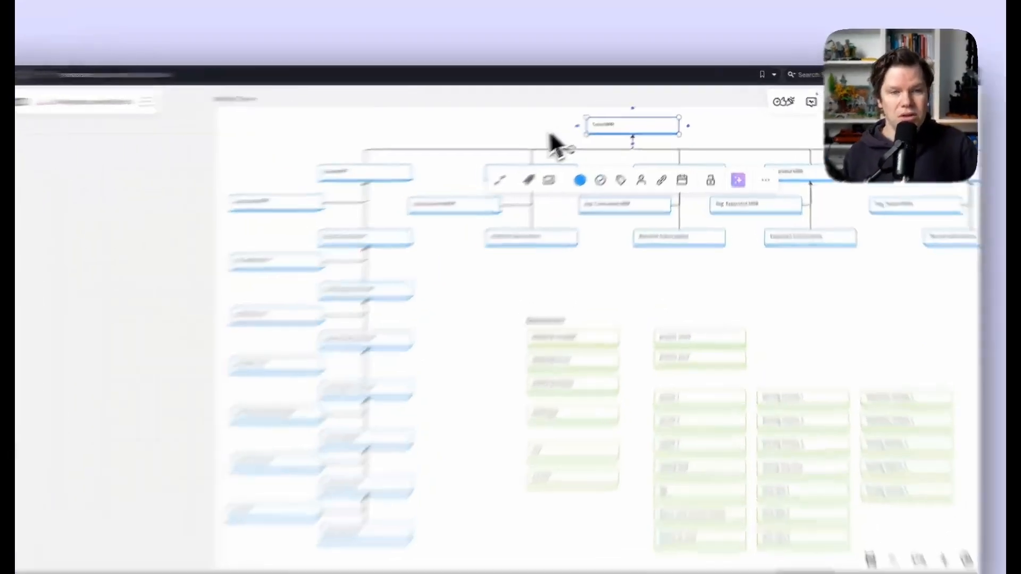
{"action": "left_click", "coordinate": [581, 123]}
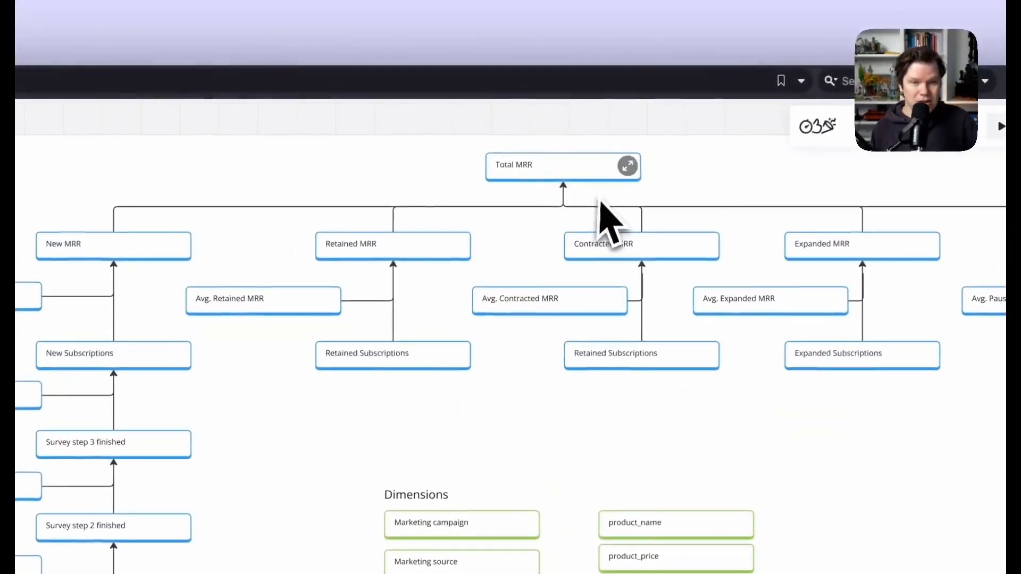
{"action": "left_click", "coordinate": [610, 173]}
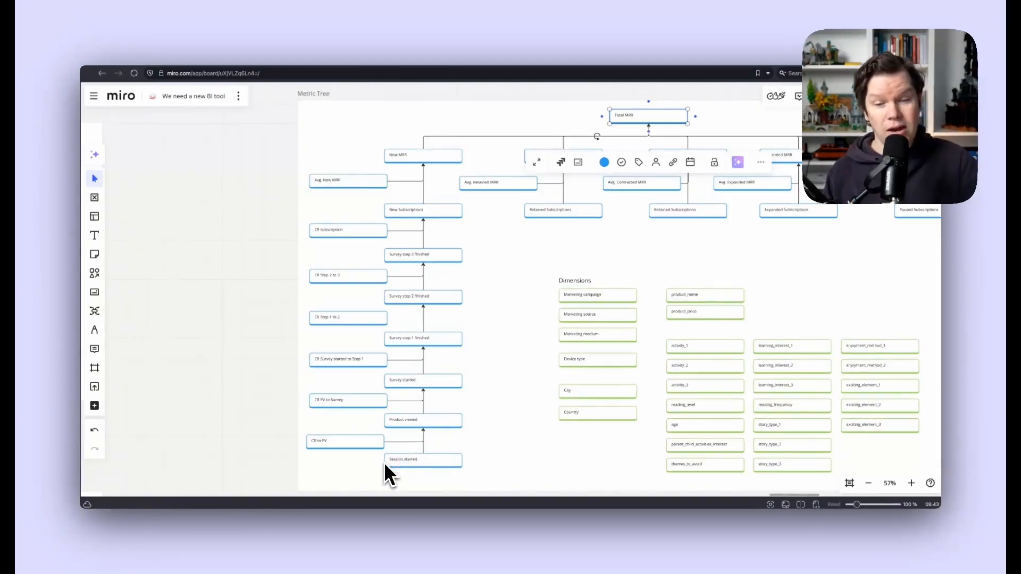
{"action": "scroll", "coordinate": [385, 464], "scroll_direction": "down", "scroll_amount": 5}
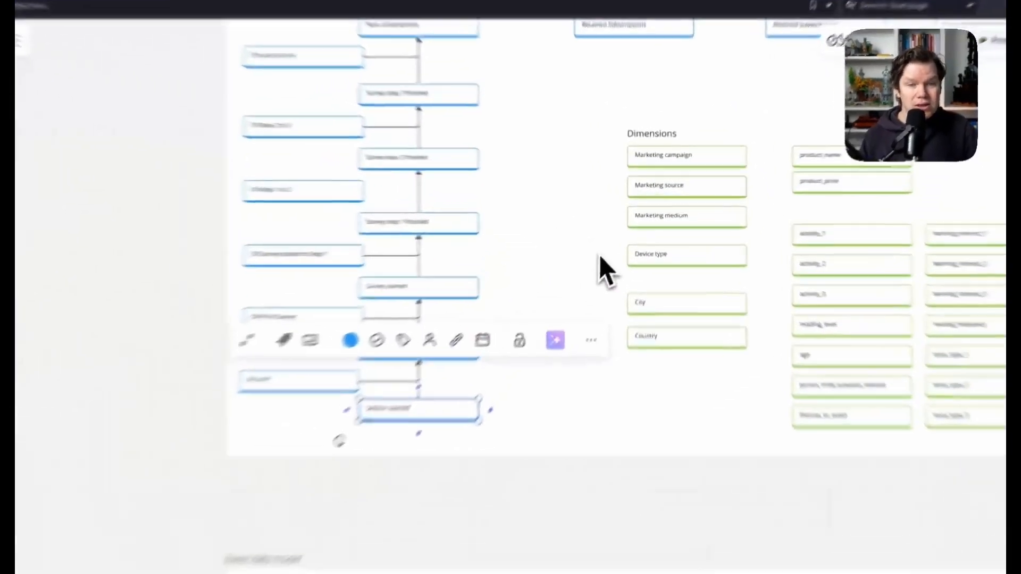
{"action": "left_click", "coordinate": [616, 233]}
{"action": "scroll", "coordinate": [582, 186], "scroll_direction": "up", "scroll_amount": 1}
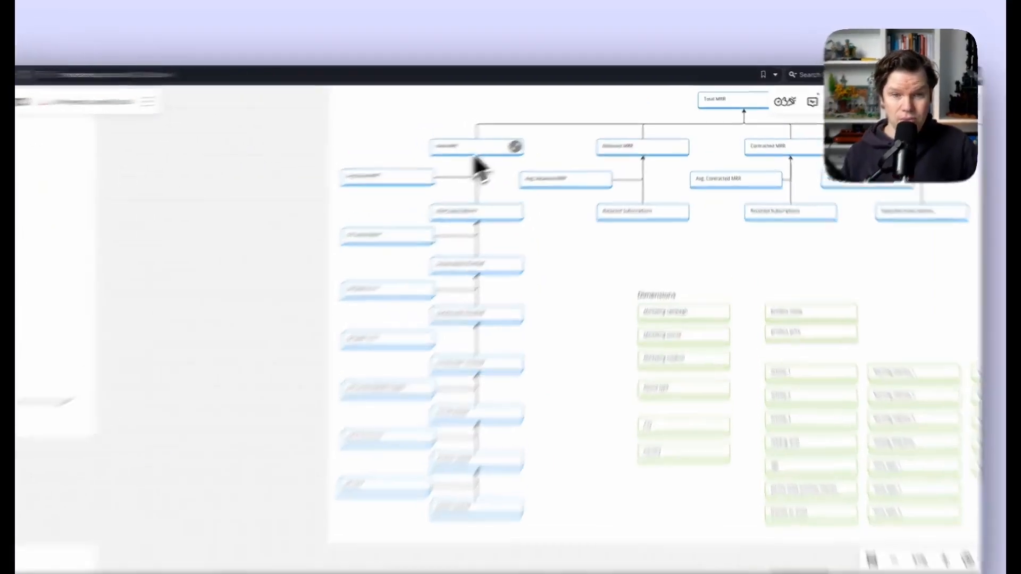
{"action": "left_click", "coordinate": [515, 140]}
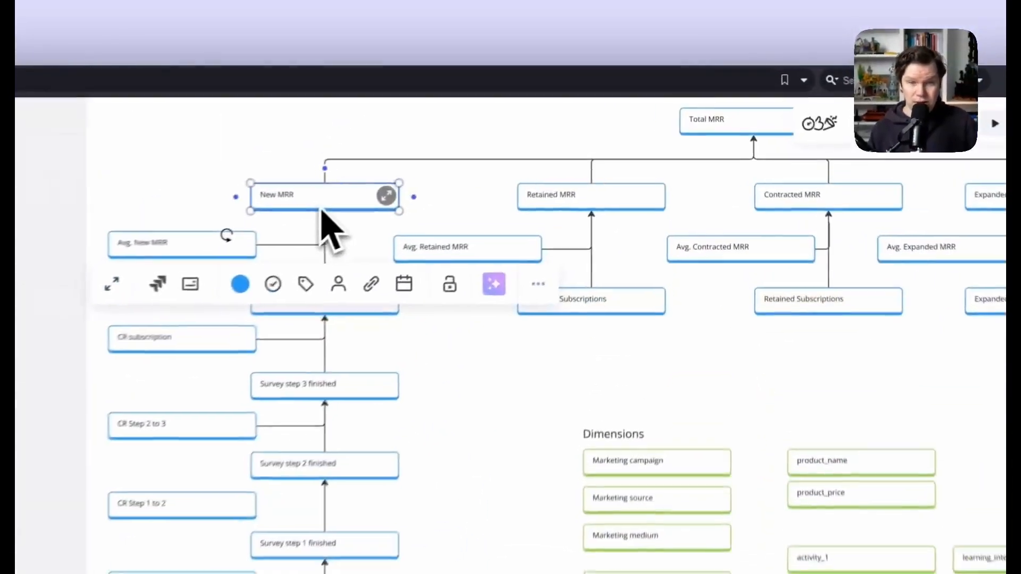
{"action": "left_click", "coordinate": [436, 420]}
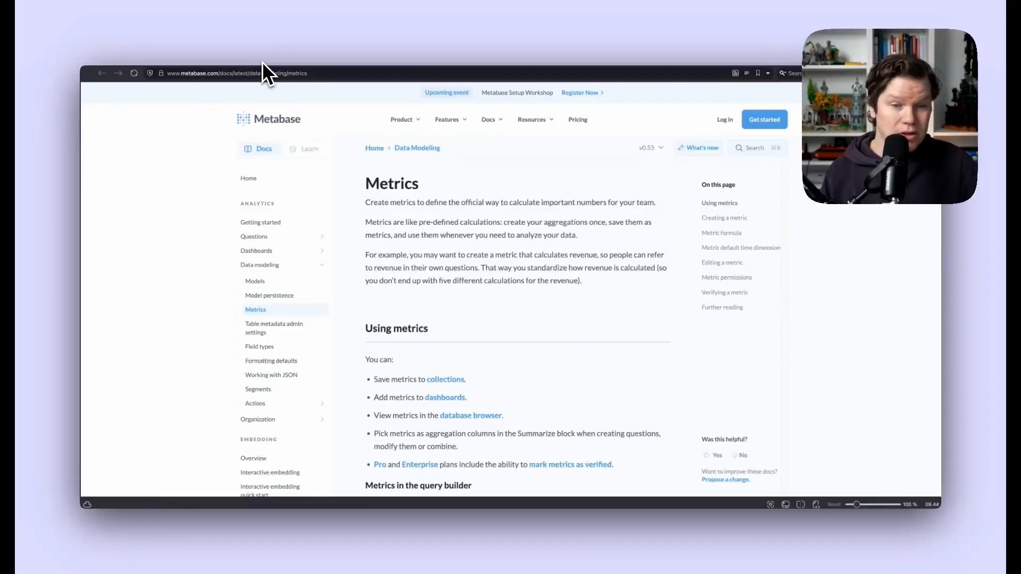
- Read the docs' 'Metrics in the query builder' section, then go to the Metabase home page
{"action": "scroll", "coordinate": [571, 413], "scroll_direction": "down", "scroll_amount": 4}
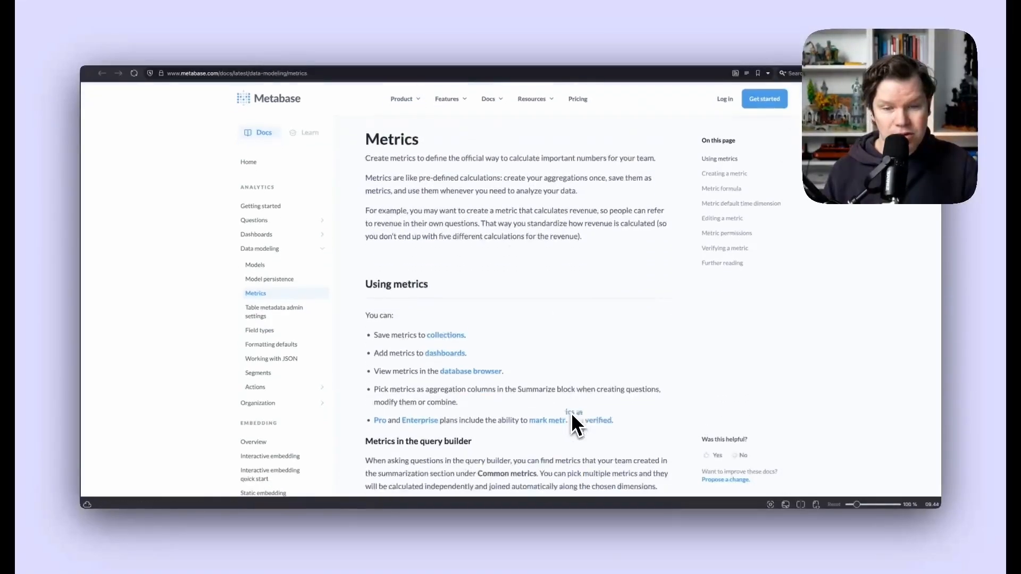
{"action": "scroll", "coordinate": [572, 416], "scroll_direction": "down", "scroll_amount": 1}
{"action": "scroll", "coordinate": [572, 424], "scroll_direction": "down", "scroll_amount": 1}
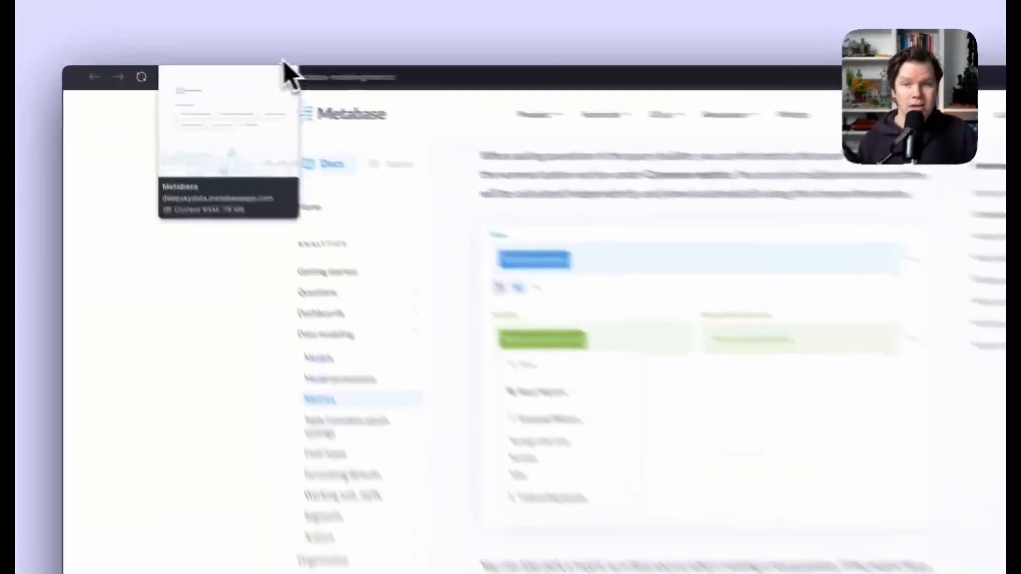
{"action": "left_click", "coordinate": [230, 55]}
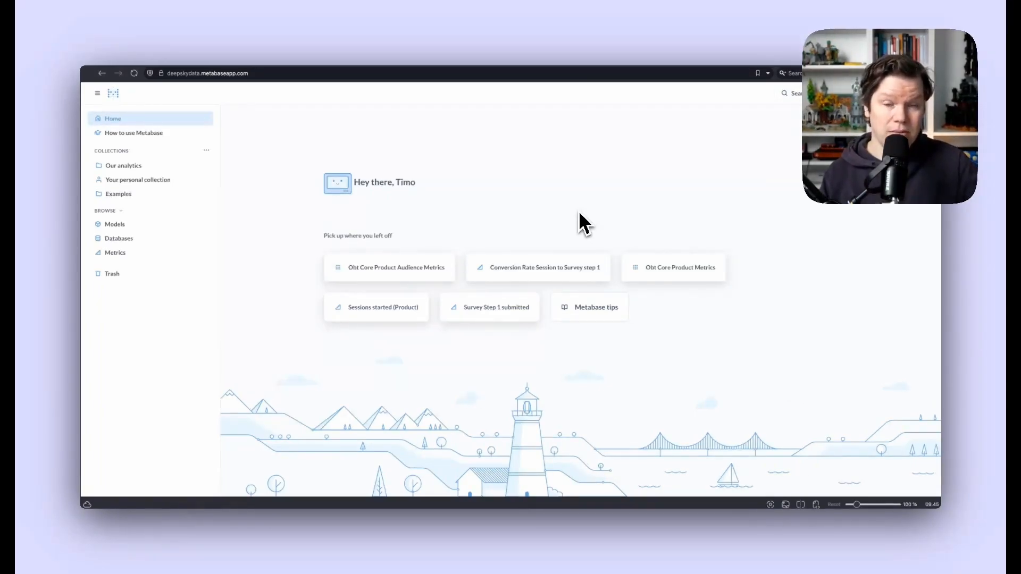
- Return to Miro and bring the 'Metrics, Dimensions and Events needed' list into view
{"action": "left_click", "coordinate": [357, 62]}
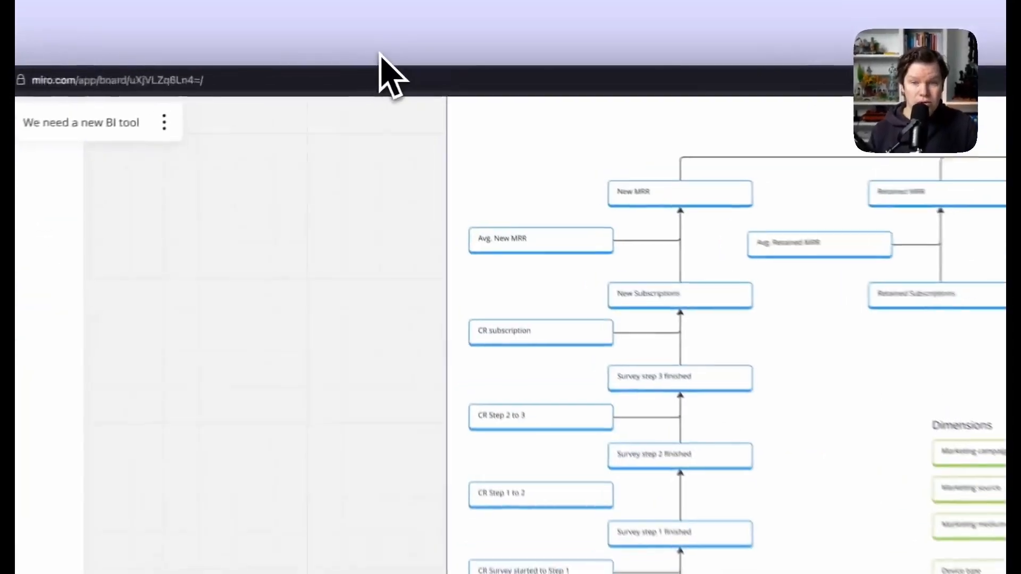
{"action": "scroll", "coordinate": [667, 523], "scroll_direction": "down", "scroll_amount": 5}
{"action": "scroll", "coordinate": [658, 514], "scroll_direction": "down", "scroll_amount": 10}
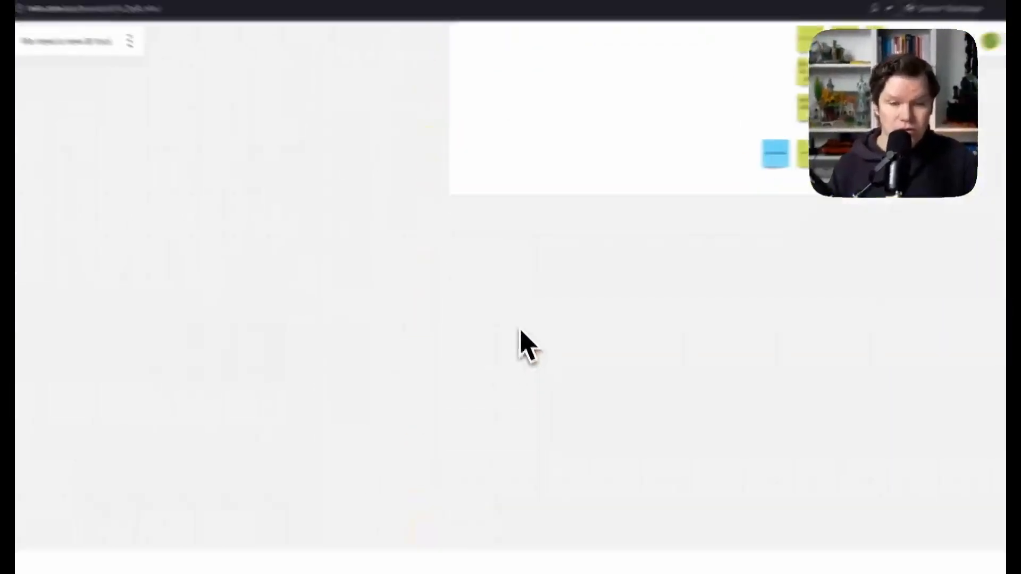
{"action": "scroll", "coordinate": [520, 331], "scroll_direction": "down", "scroll_amount": 9}
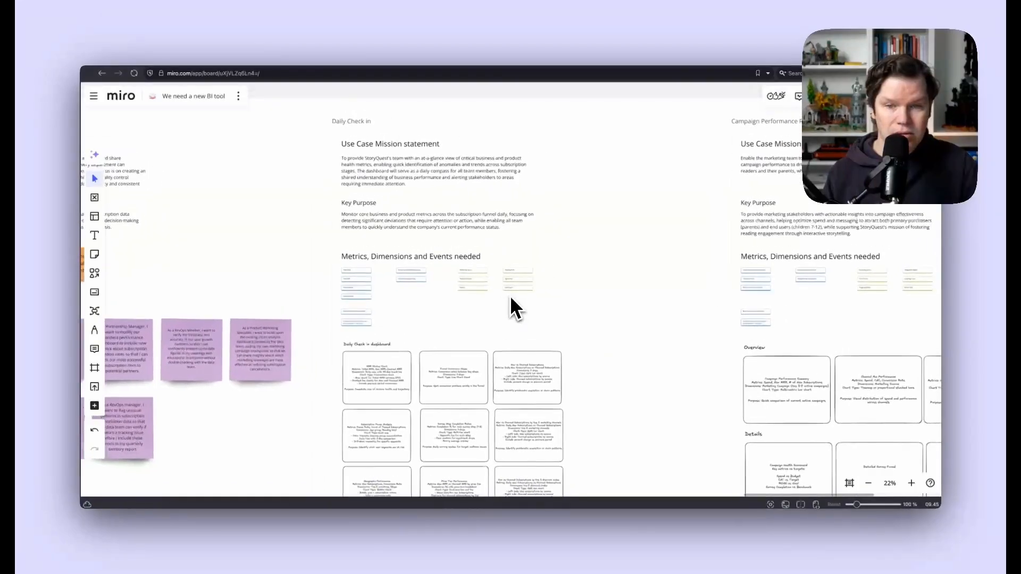
{"action": "scroll", "coordinate": [510, 296], "scroll_direction": "up", "scroll_amount": 10}
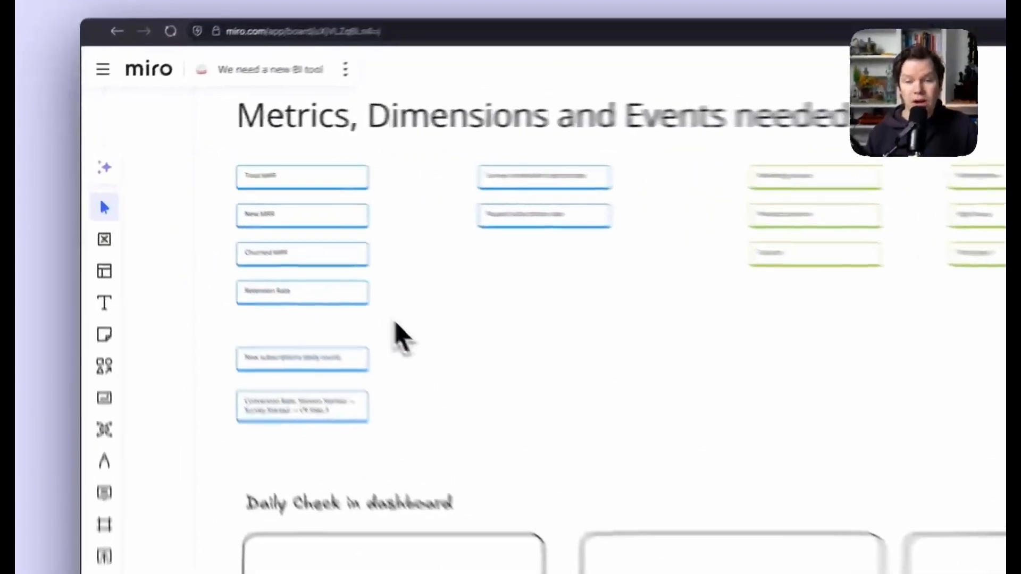
- Rename the Retention Rate card to 'Retained MRR'
{"action": "left_click_drag", "start_coordinate": [267, 244], "coordinate": [209, 186]}
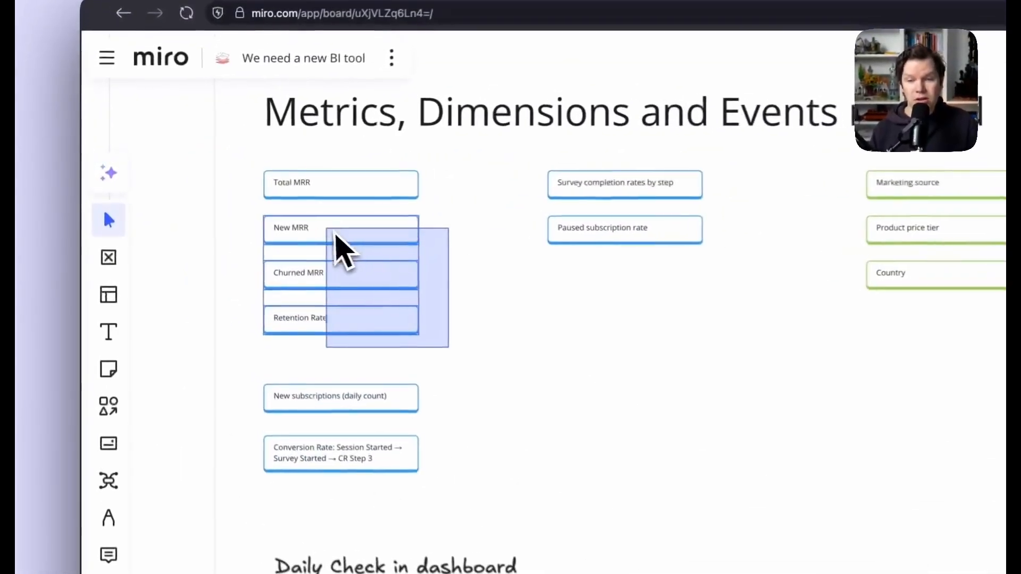
{"action": "left_click_drag", "start_coordinate": [335, 234], "coordinate": [287, 233]}
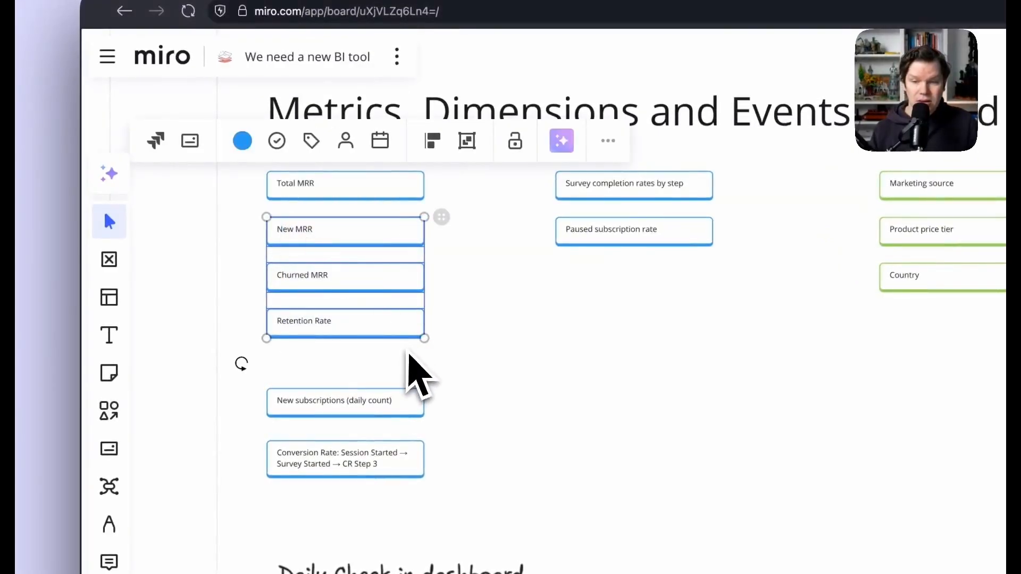
{"action": "left_click", "coordinate": [418, 375]}
{"action": "left_click", "coordinate": [314, 326]}
{"action": "double_click", "coordinate": [318, 323]}
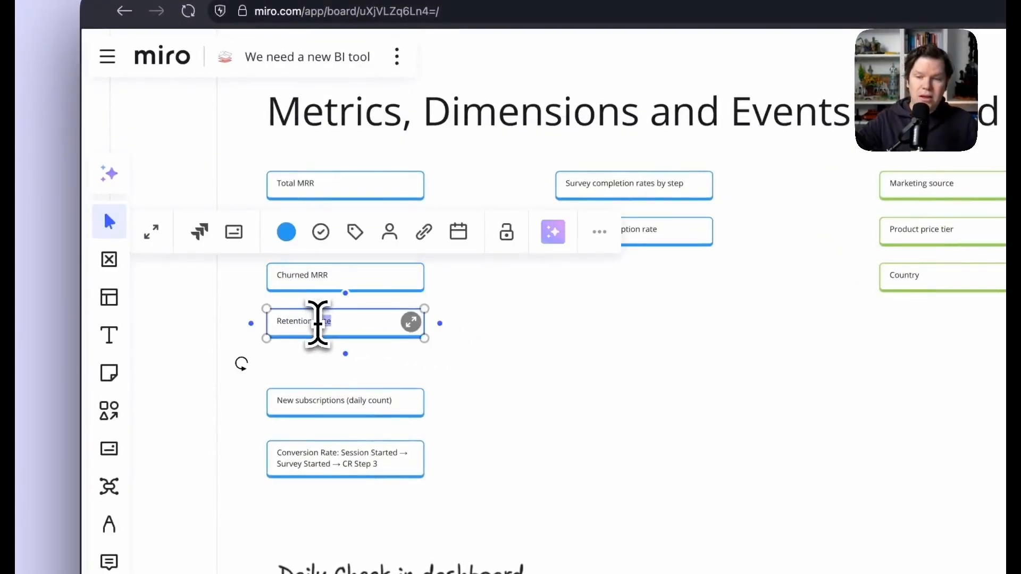
{"action": "triple_click", "coordinate": [318, 323]}
{"action": "type", "text": "Ret"}
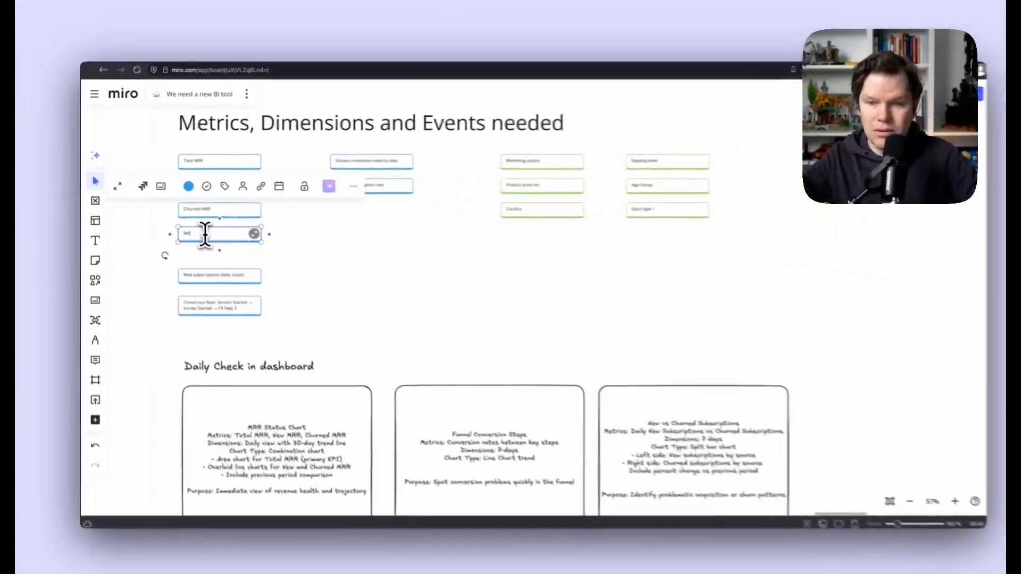
{"action": "type", "text": "ained"}
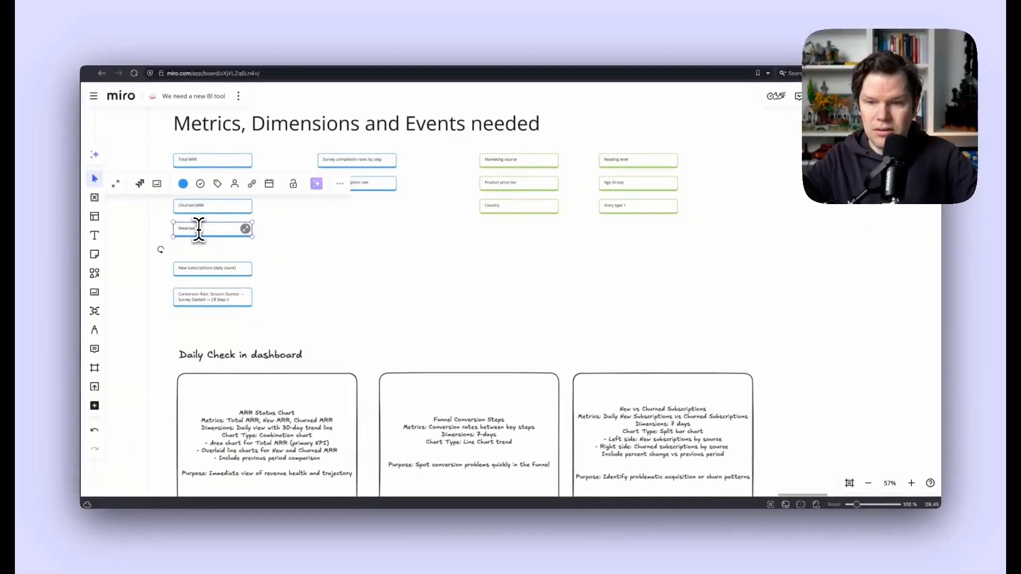
{"action": "type", "text": " MRR"}
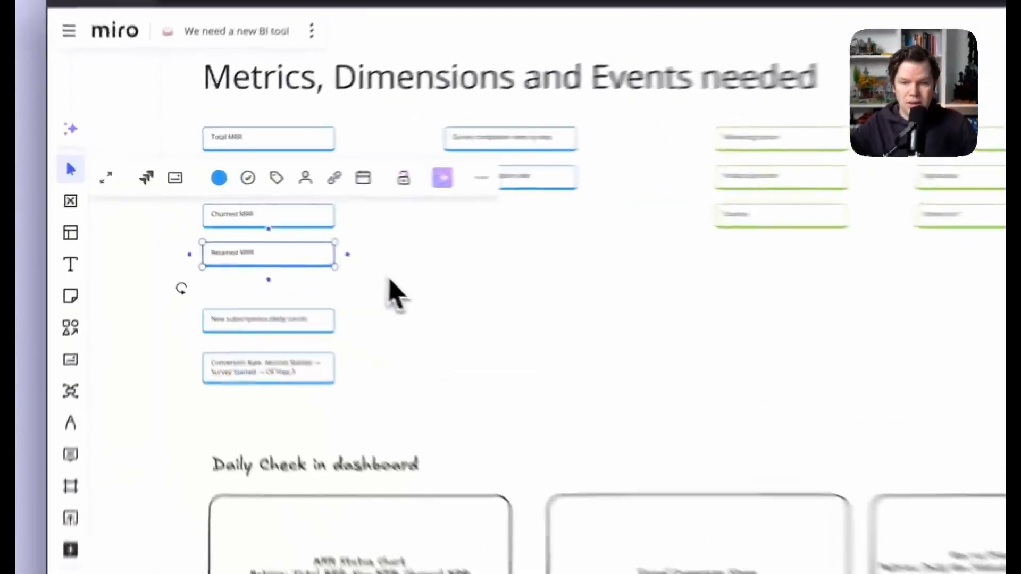
{"action": "left_click", "coordinate": [274, 243]}
- Duplicate it as a 'Paused MRR' card and place it under Retained MRR
{"action": "left_click", "coordinate": [333, 273]}
{"action": "key", "text": "ctrl+d"}
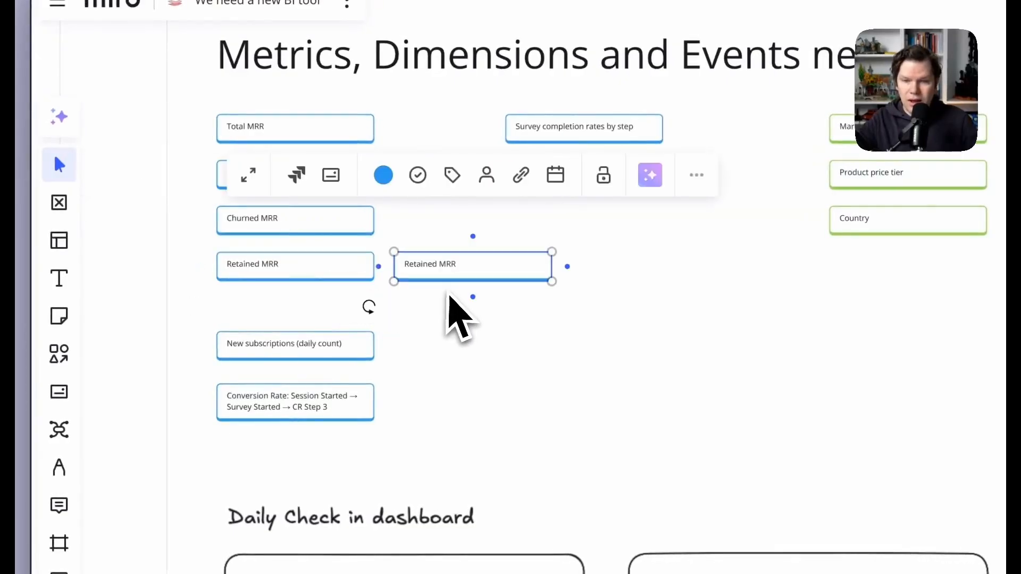
{"action": "double_click", "coordinate": [417, 265]}
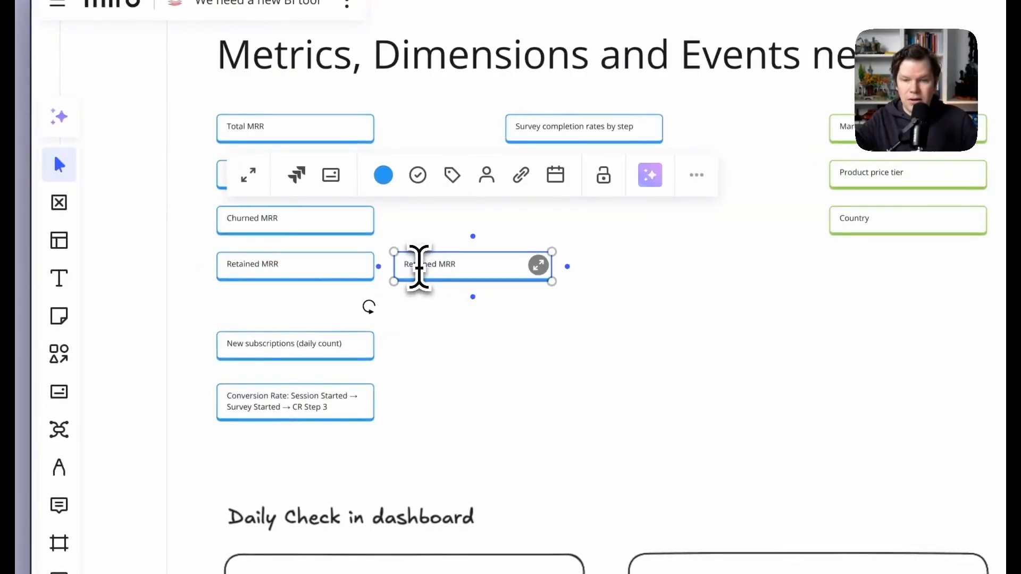
{"action": "type", "text": "Paus"}
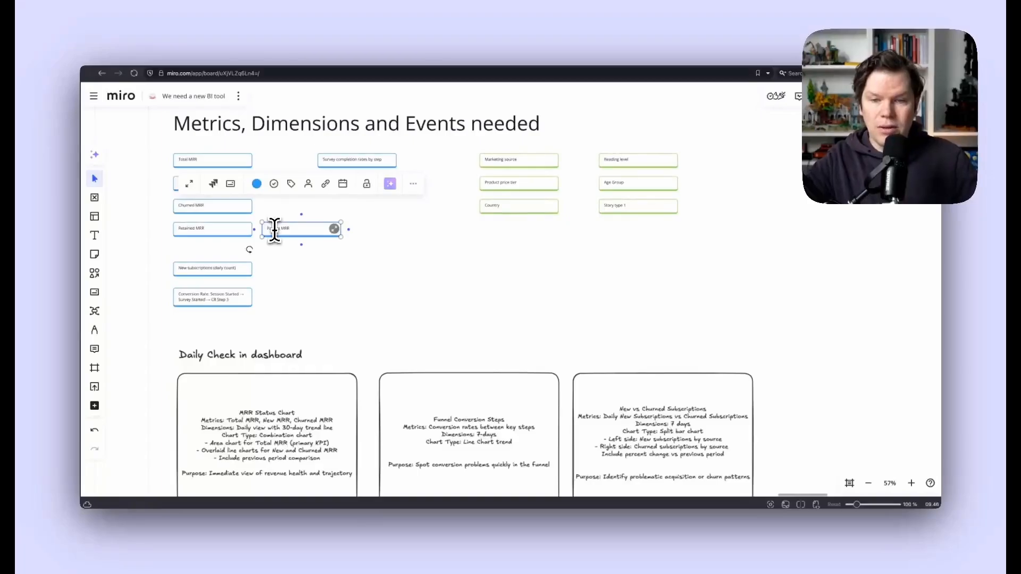
{"action": "left_click", "coordinate": [292, 310]}
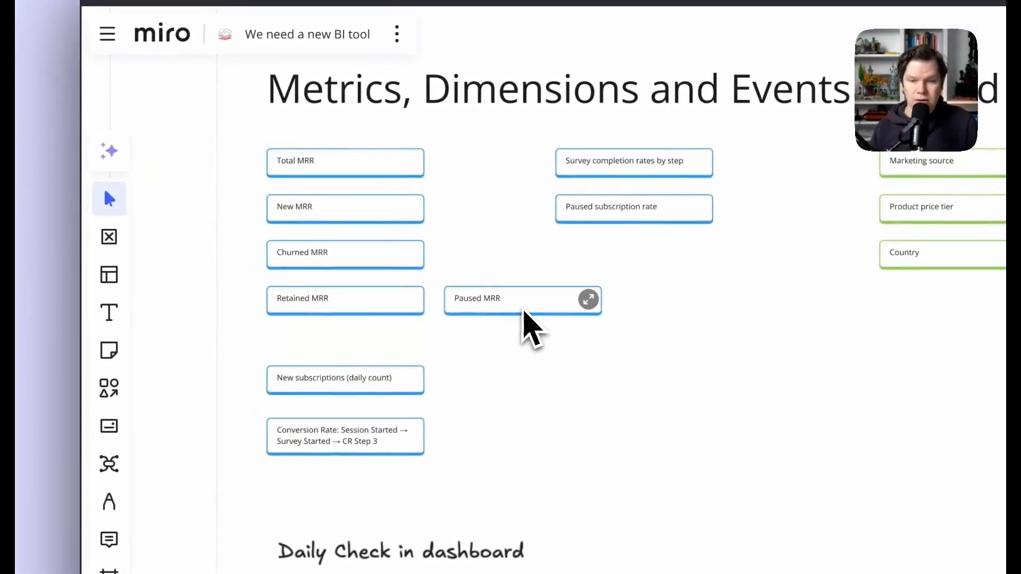
{"action": "left_click_drag", "start_coordinate": [513, 308], "coordinate": [340, 353]}
{"action": "scroll", "coordinate": [297, 201], "scroll_direction": "left", "scroll_amount": 2}
{"action": "left_click_drag", "start_coordinate": [281, 181], "coordinate": [489, 333]}
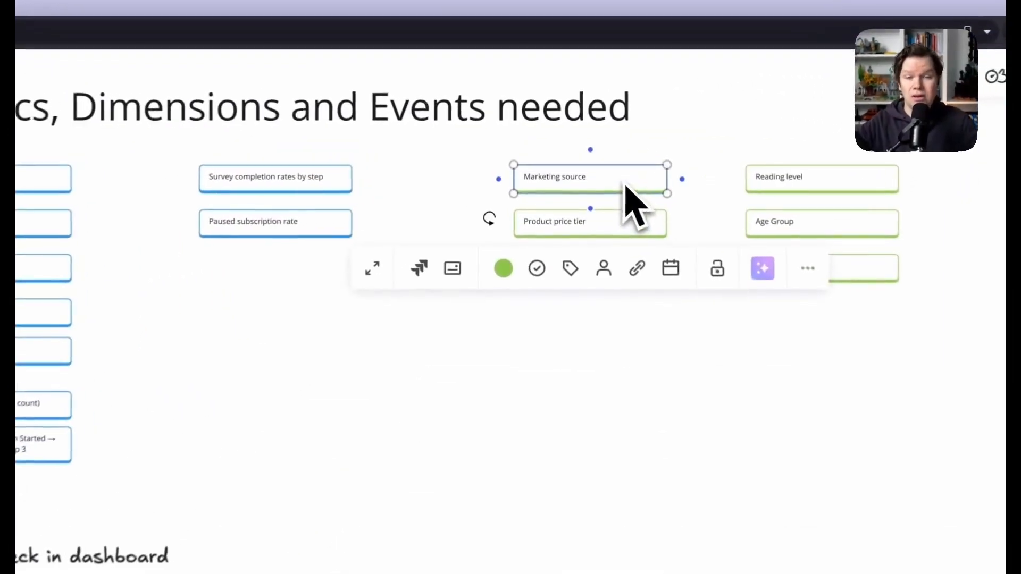
{"action": "left_click", "coordinate": [439, 328]}
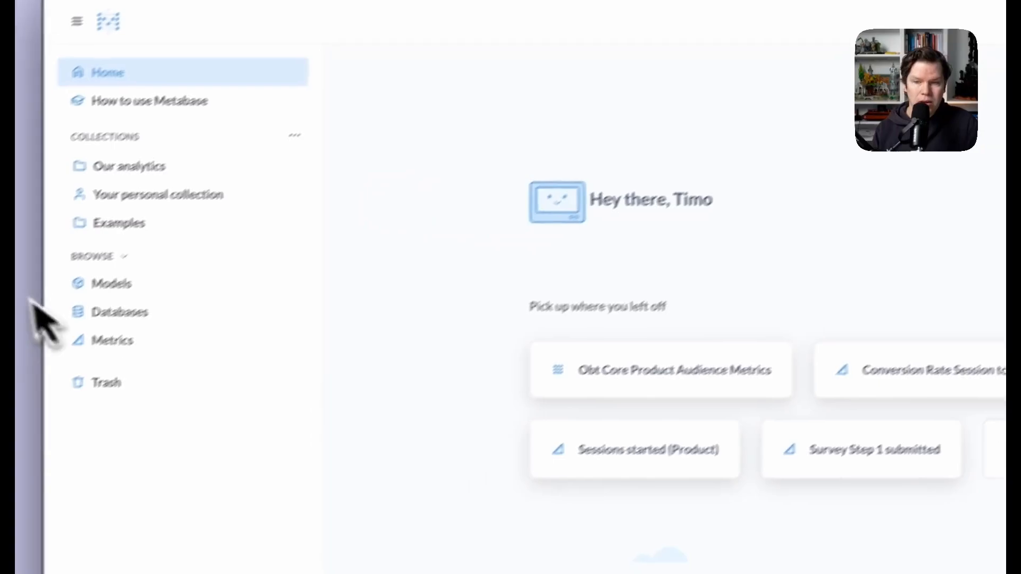
- From the Metrics list, start a new metric with + New > Metric
{"action": "left_click", "coordinate": [112, 340]}
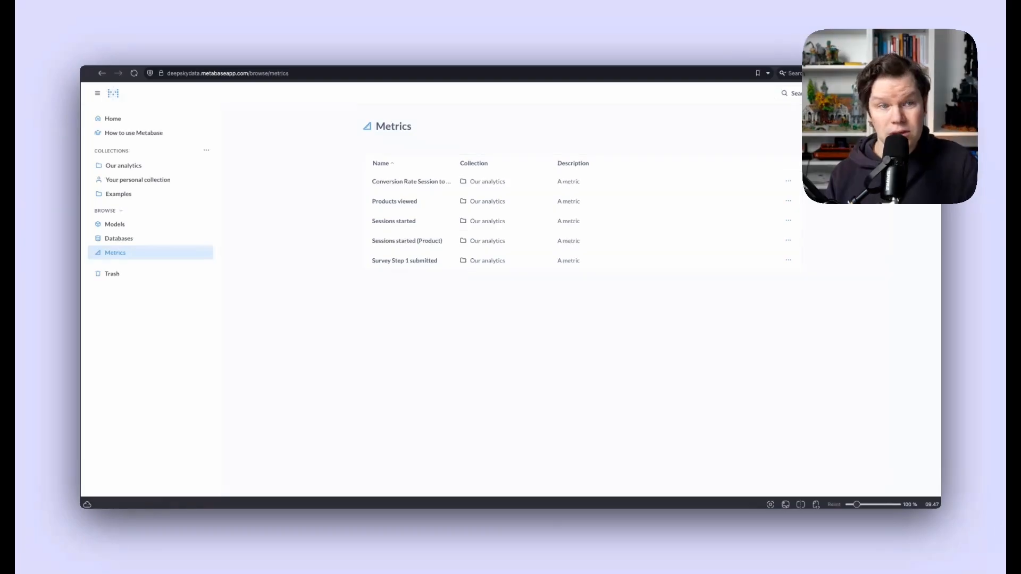
{"action": "left_click", "coordinate": [892, 93]}
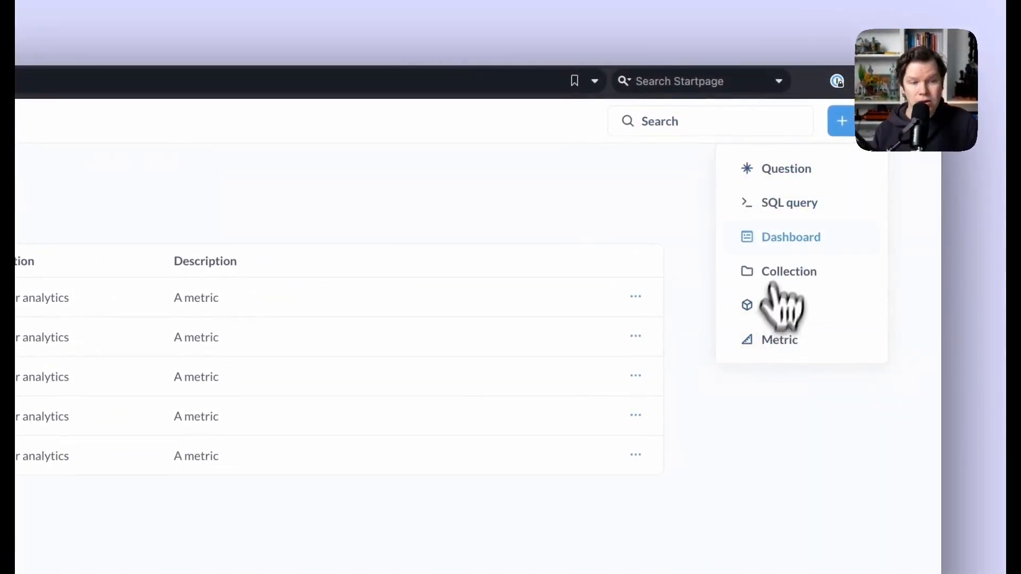
{"action": "left_click", "coordinate": [817, 339]}
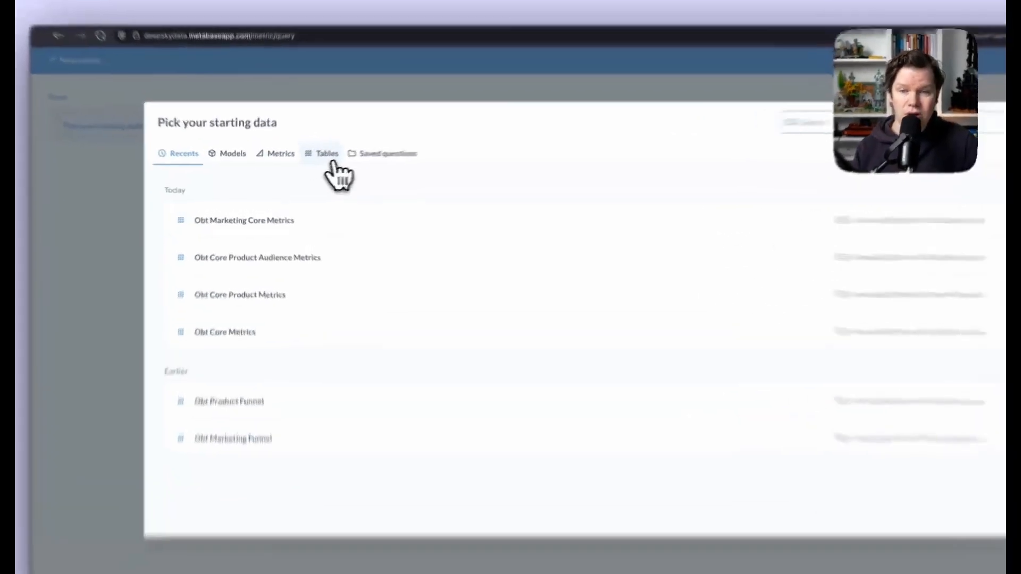
- Base the metric on Obt Core Product Audience Metrics with formula Sum of New Mrr
{"action": "left_click", "coordinate": [304, 163]}
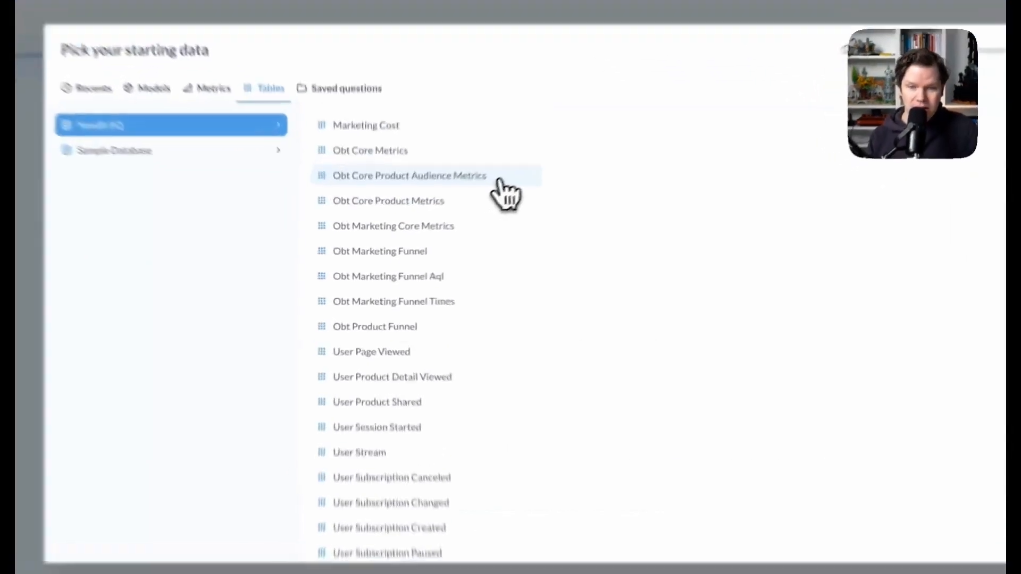
{"action": "left_click", "coordinate": [448, 219]}
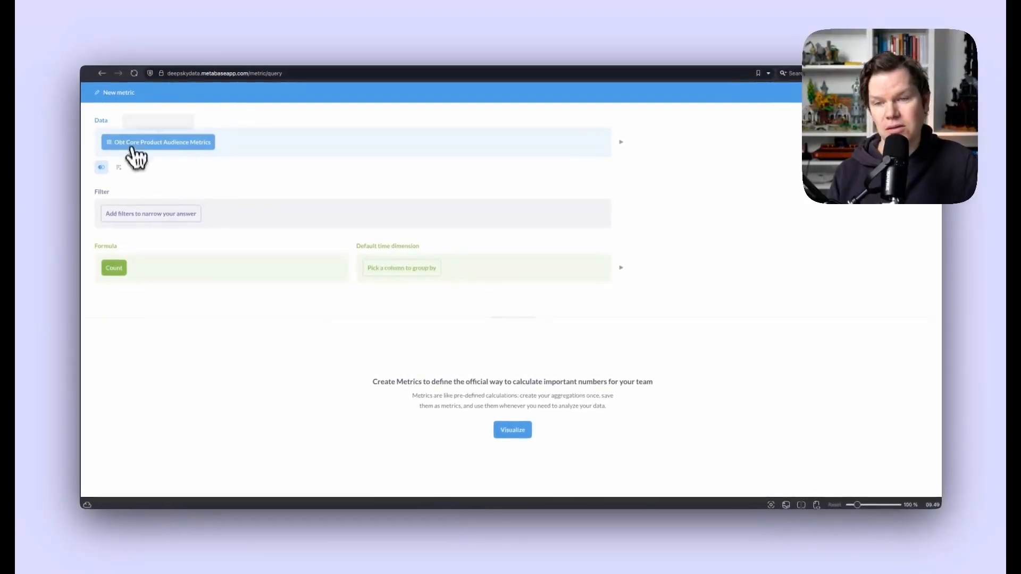
{"action": "left_click", "coordinate": [118, 268]}
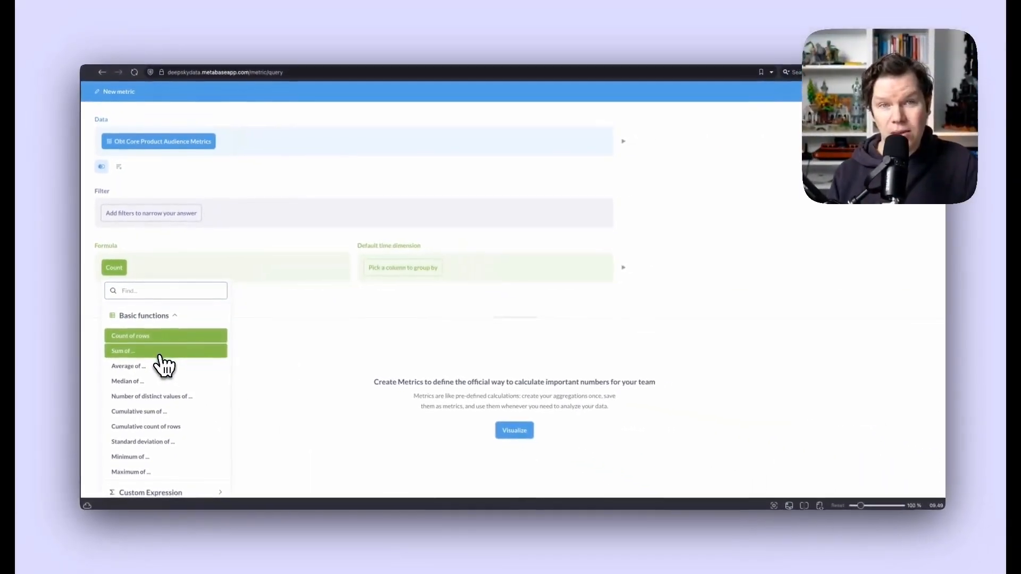
{"action": "left_click", "coordinate": [158, 352]}
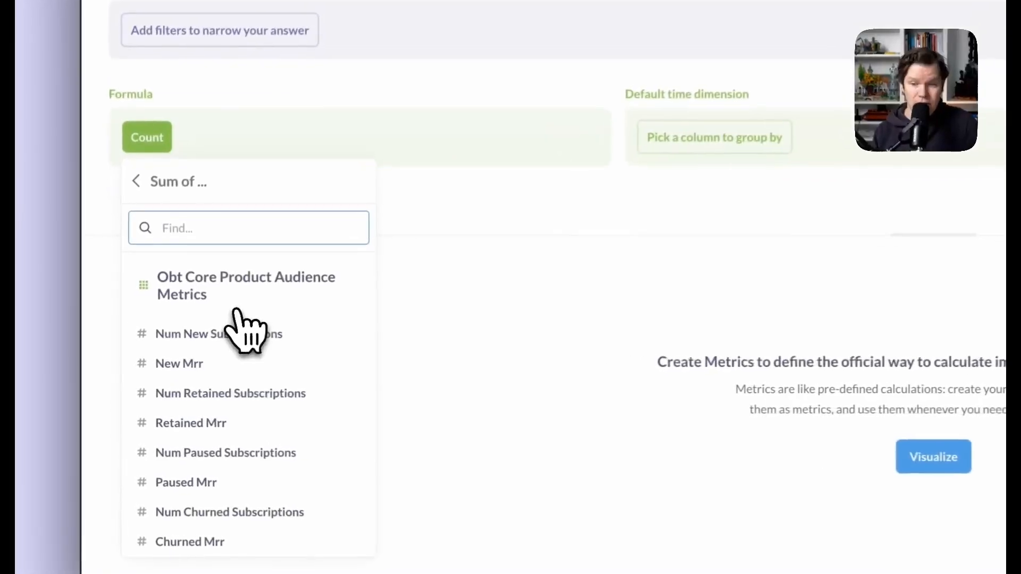
{"action": "left_click", "coordinate": [259, 363]}
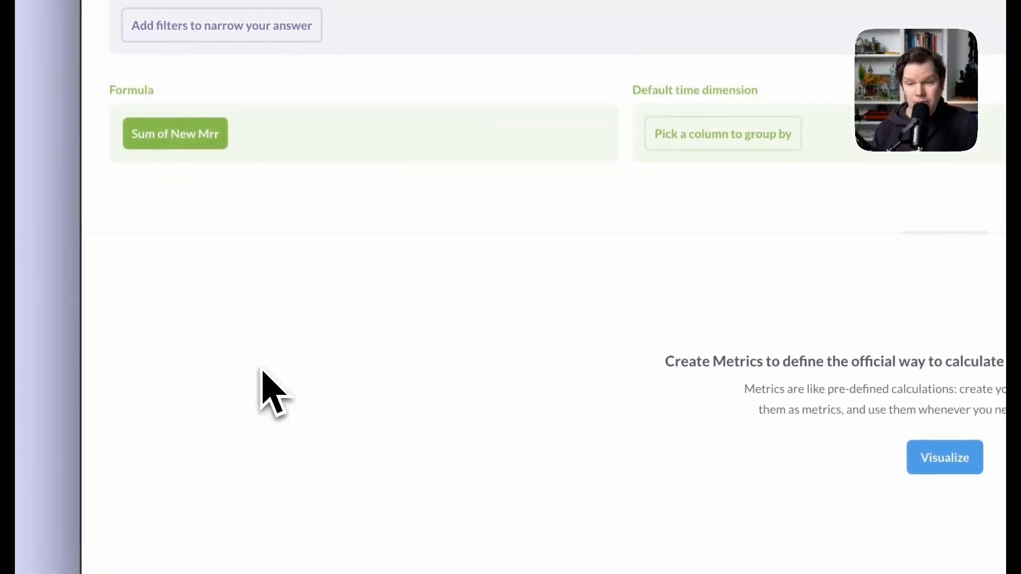
{"action": "left_click", "coordinate": [198, 136]}
{"action": "left_click", "coordinate": [244, 371]}
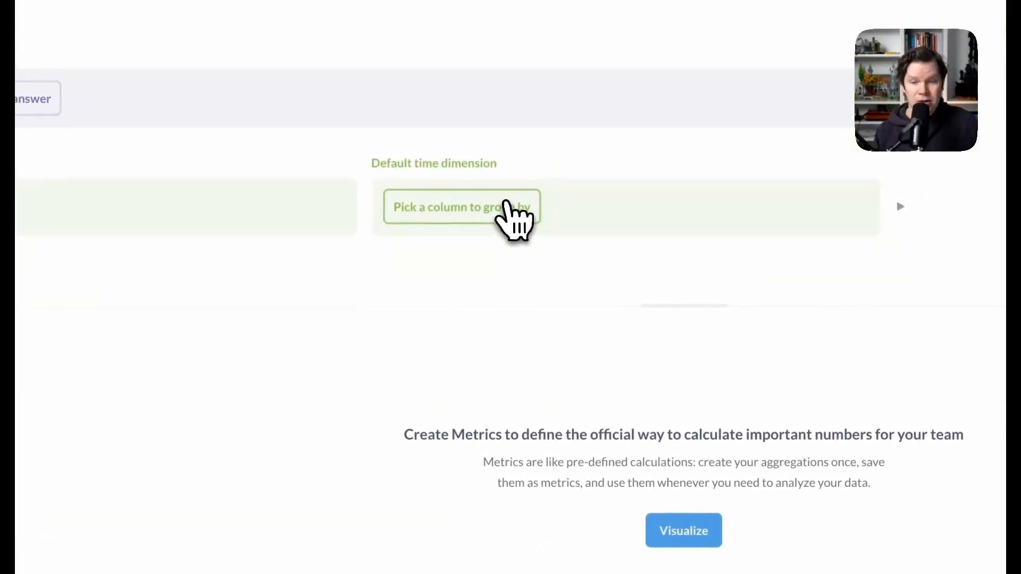
- Group the metric by Report Date at Day granularity and preview the results
{"action": "left_click", "coordinate": [519, 202]}
{"action": "left_click", "coordinate": [519, 361]}
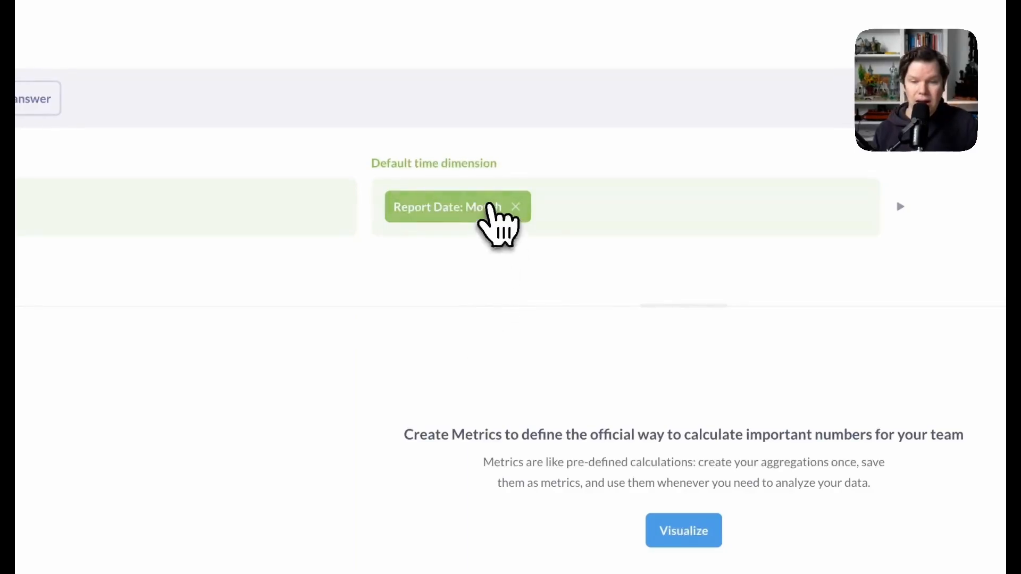
{"action": "left_click", "coordinate": [489, 208]}
{"action": "left_click", "coordinate": [591, 361]}
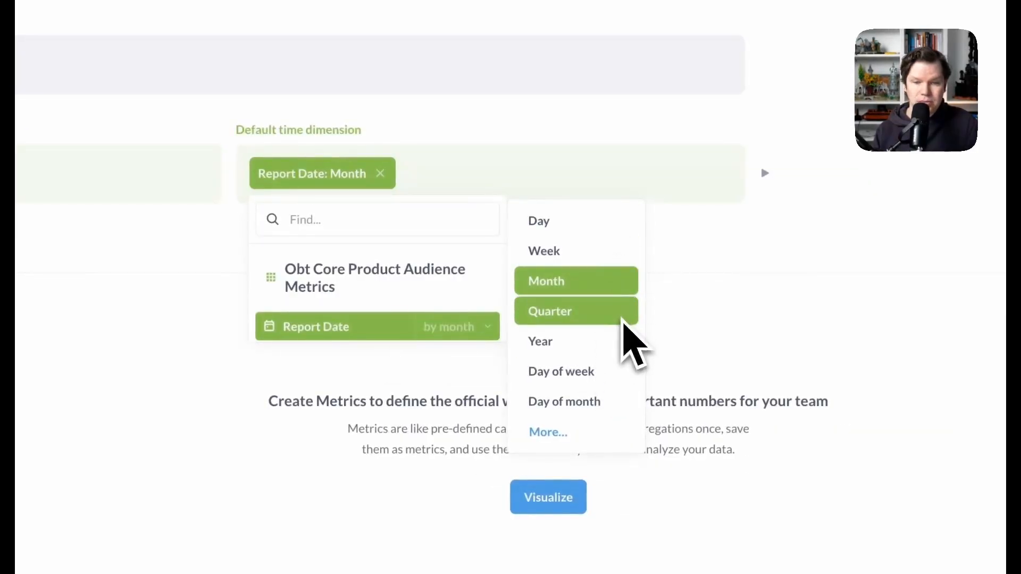
{"action": "left_click", "coordinate": [633, 222]}
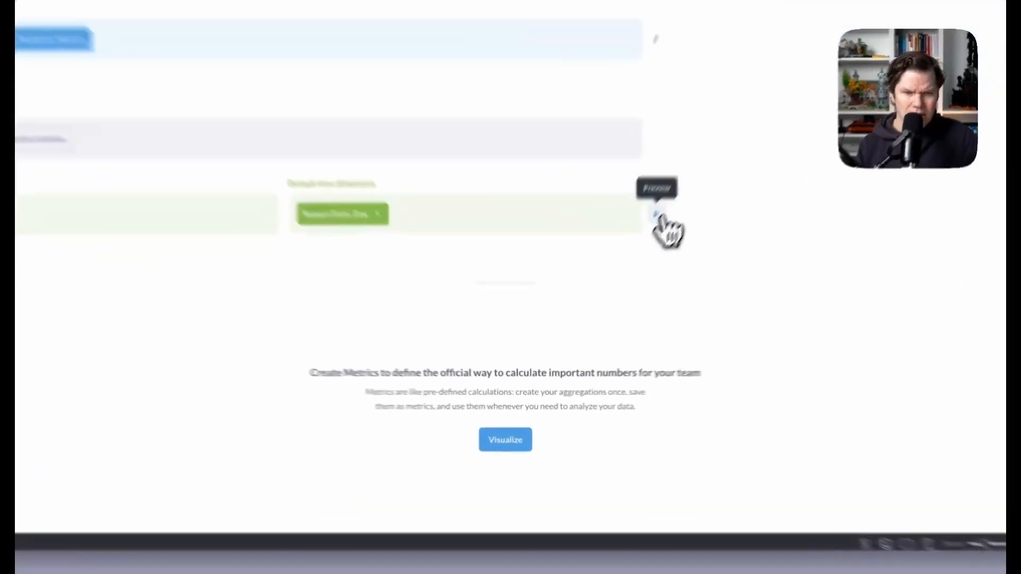
{"action": "left_click", "coordinate": [621, 268]}
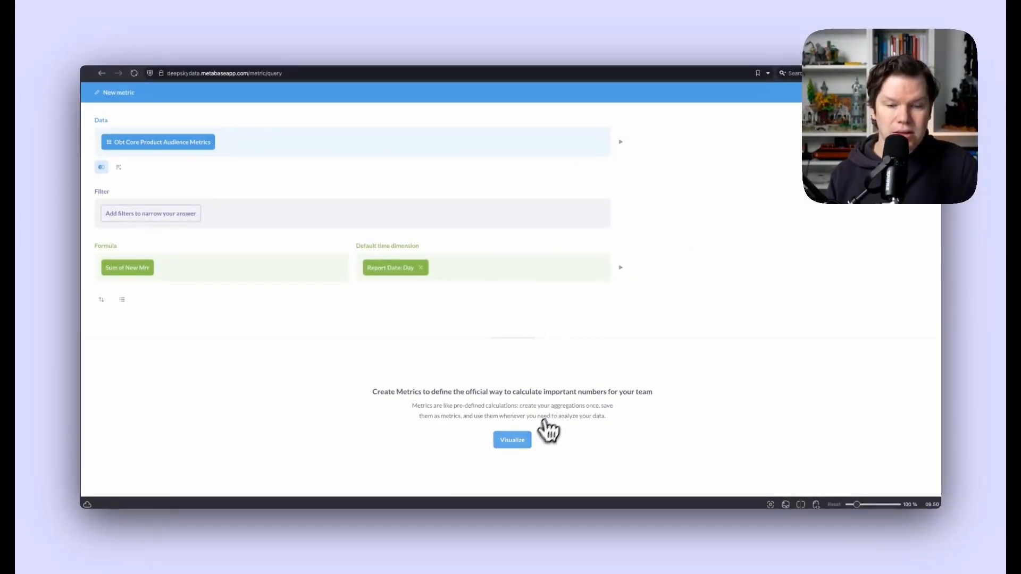
- Chart the metric and save it as 'New MRR' in Our analytics
{"action": "left_click", "coordinate": [514, 442]}
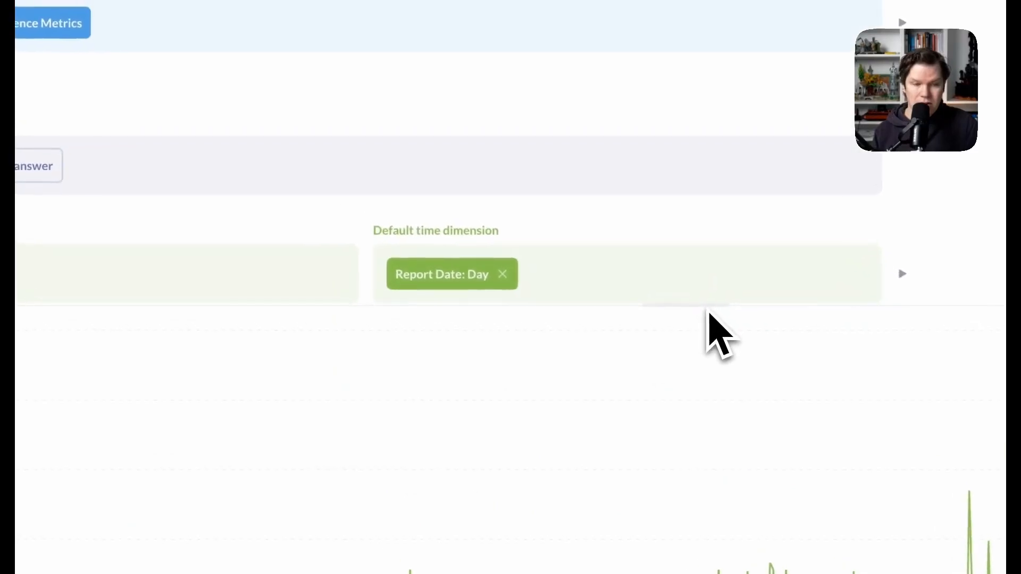
{"action": "left_click_drag", "start_coordinate": [694, 294], "coordinate": [710, 371]}
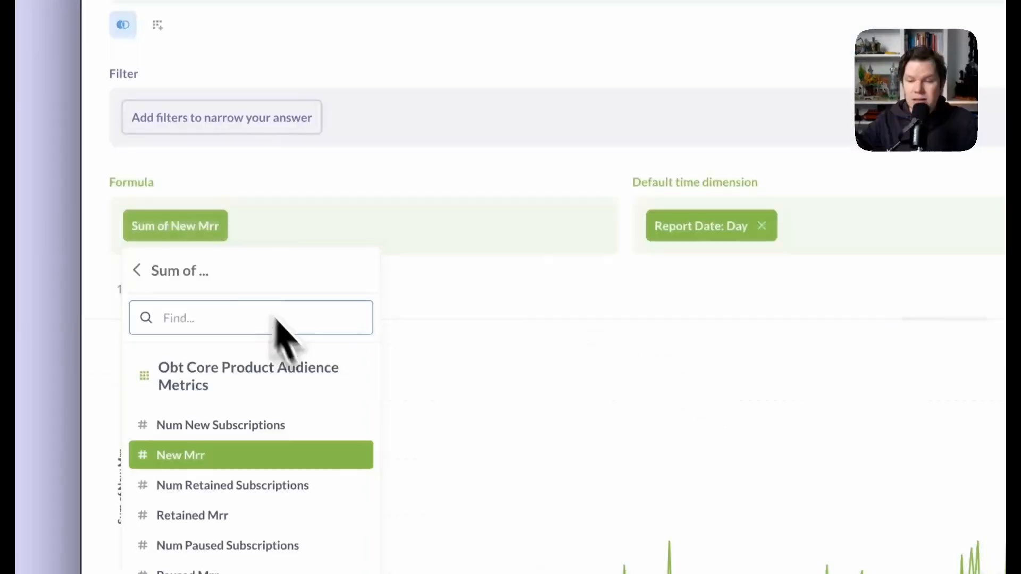
{"action": "left_click", "coordinate": [462, 290]}
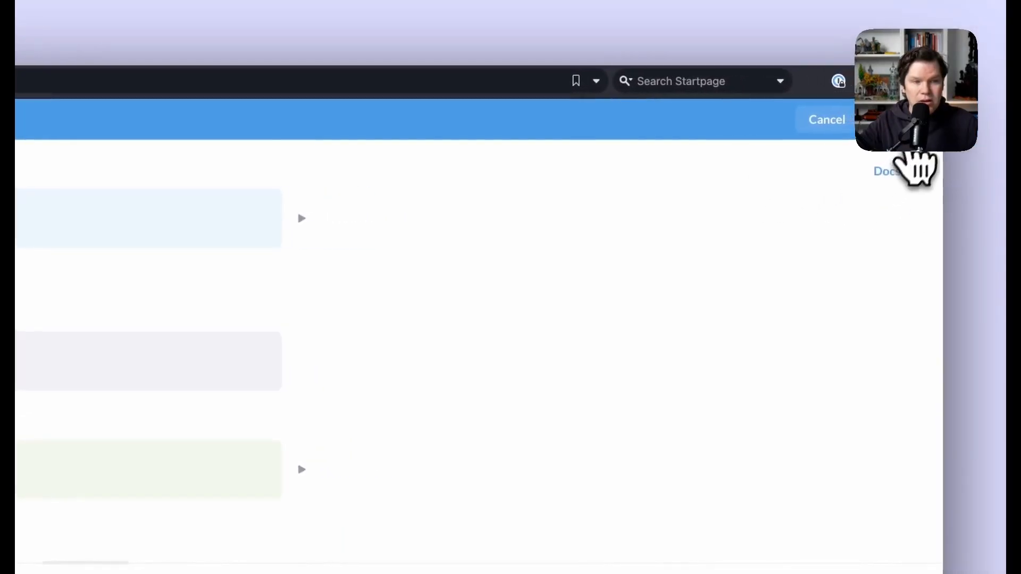
{"action": "left_click", "coordinate": [916, 125]}
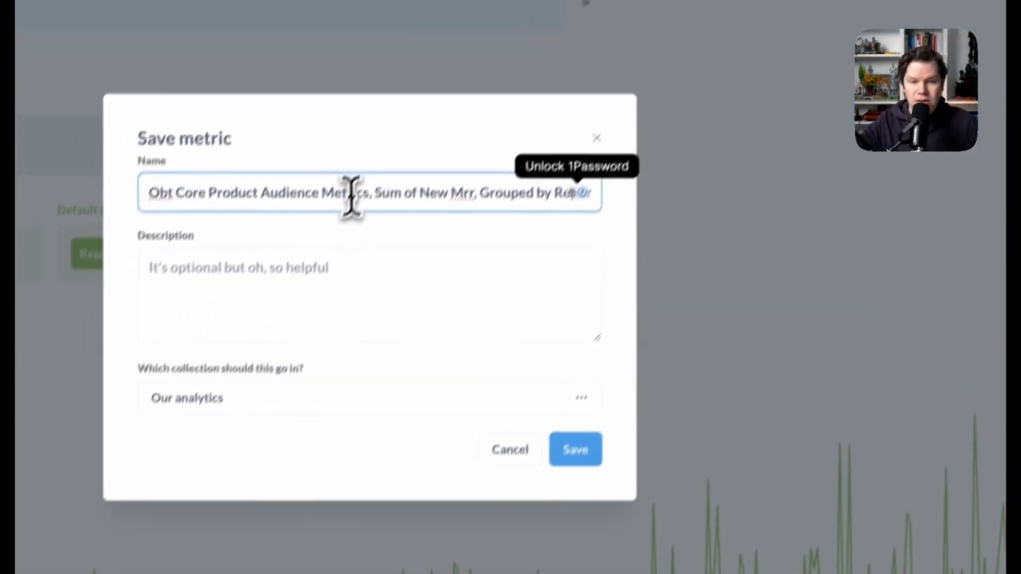
{"action": "triple_click", "coordinate": [213, 404]}
{"action": "type", "text": "New MRR"}
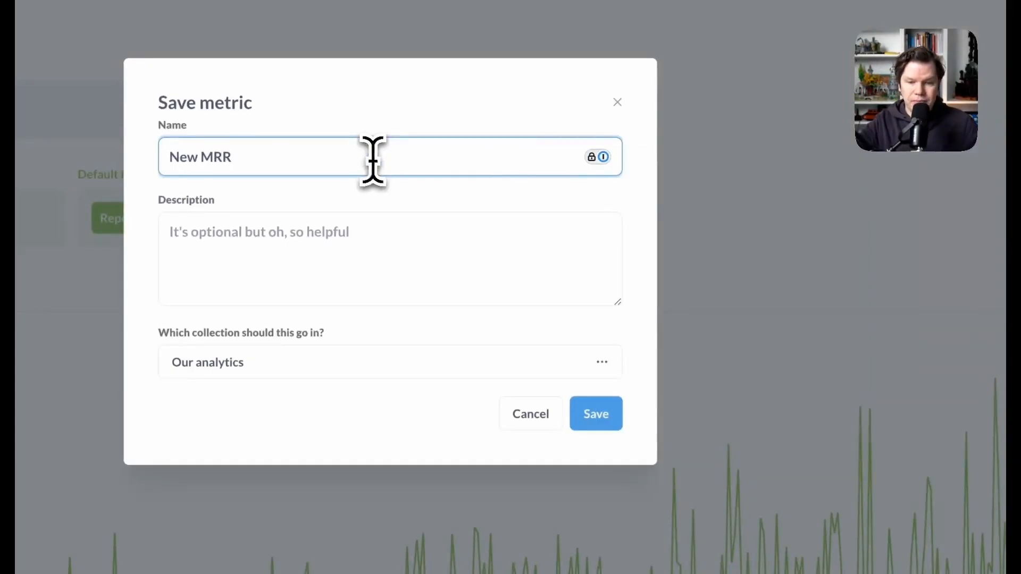
{"action": "left_click", "coordinate": [596, 414]}
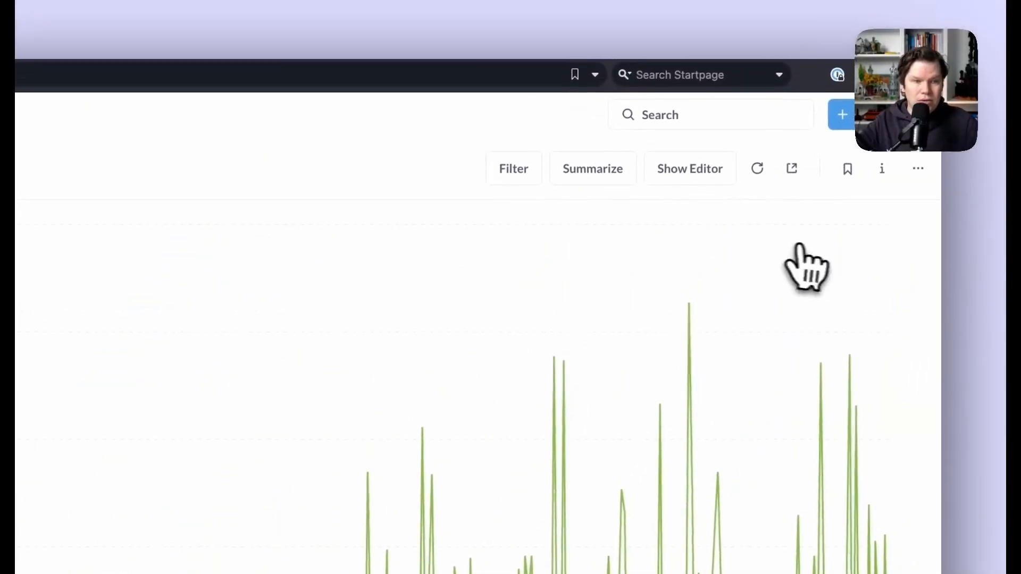
- Create a Sum-based metric saved as 'Churned MRR', then start another new metric
{"action": "left_click", "coordinate": [849, 117]}
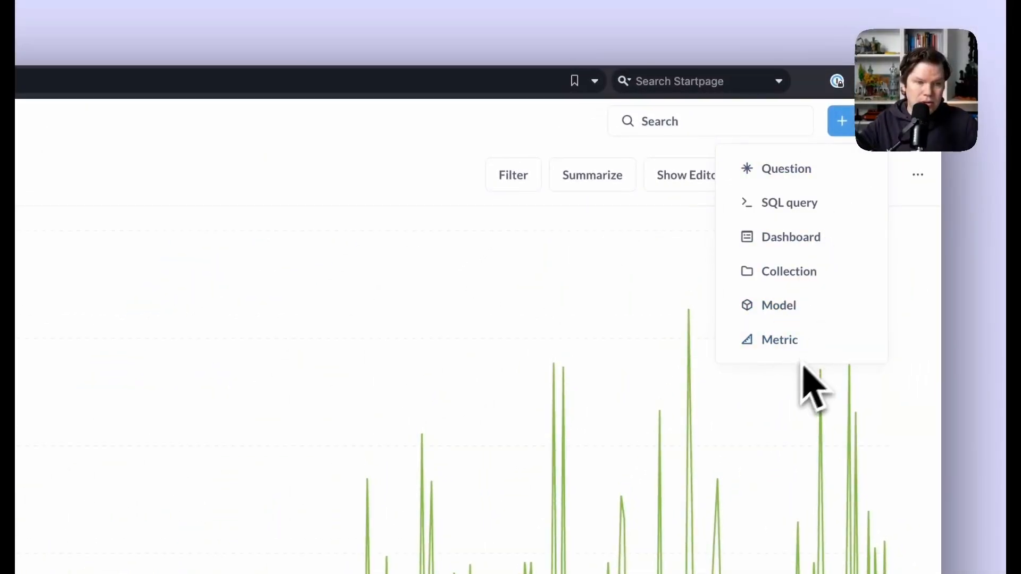
{"action": "left_click", "coordinate": [819, 343]}
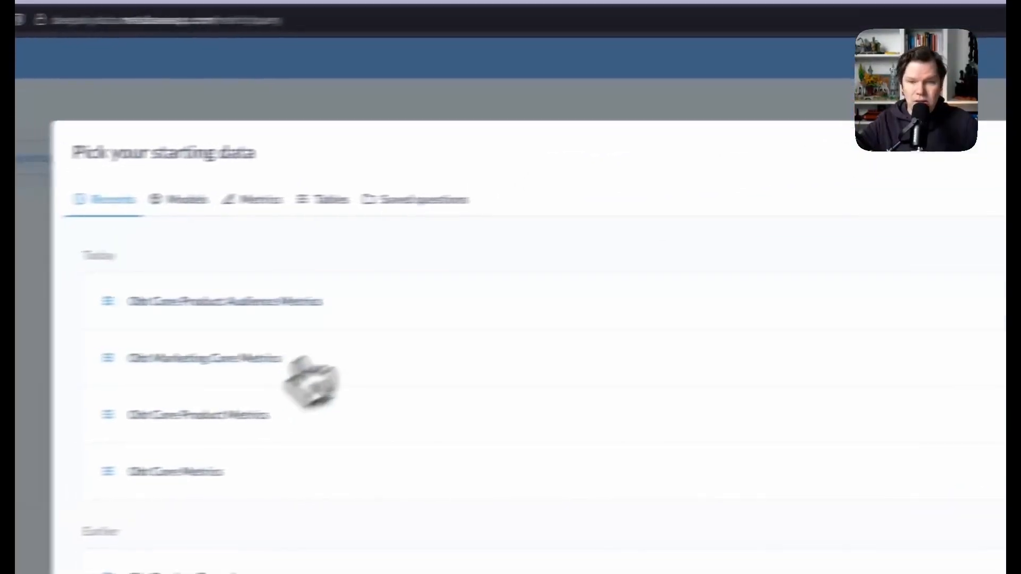
{"action": "left_click", "coordinate": [159, 169]}
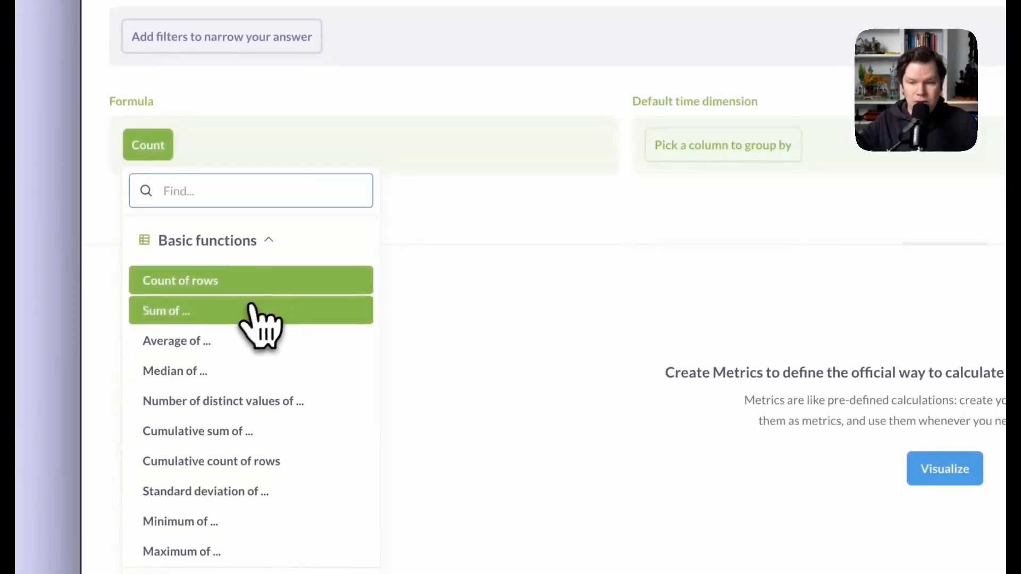
{"action": "left_click", "coordinate": [256, 311]}
{"action": "left_click", "coordinate": [231, 436]}
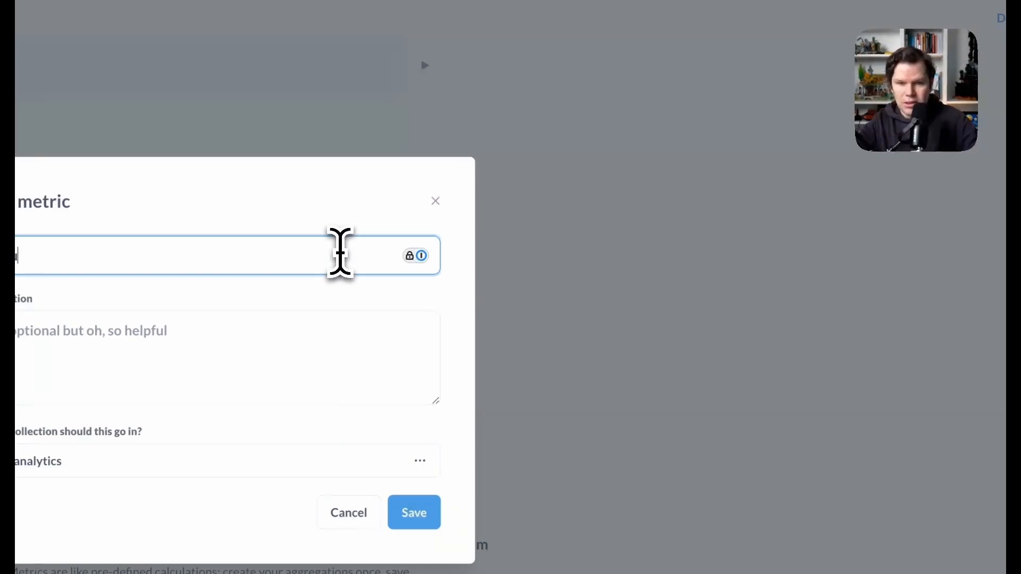
{"action": "type", "text": "Churned MRR"}
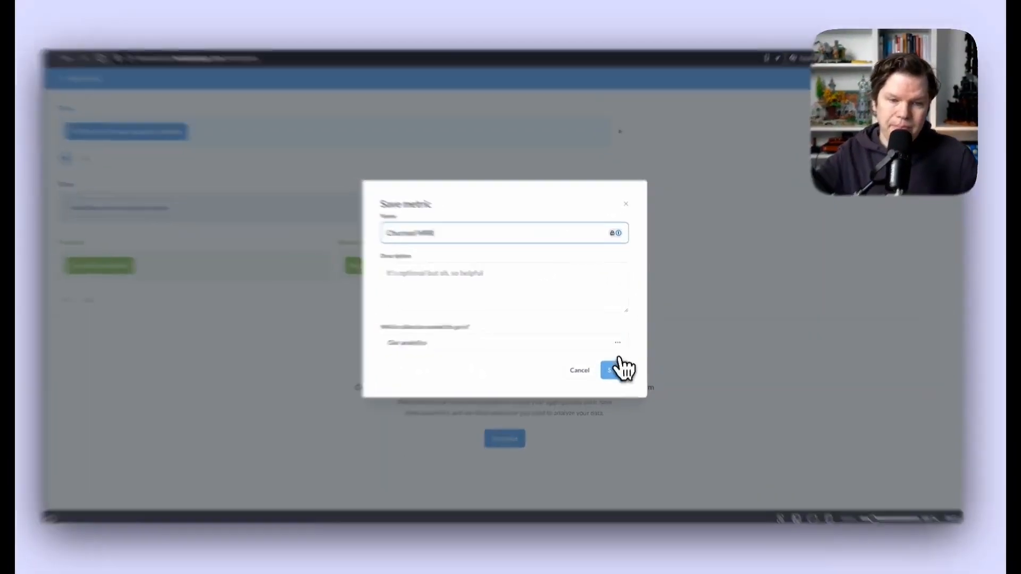
{"action": "left_click", "coordinate": [615, 365]}
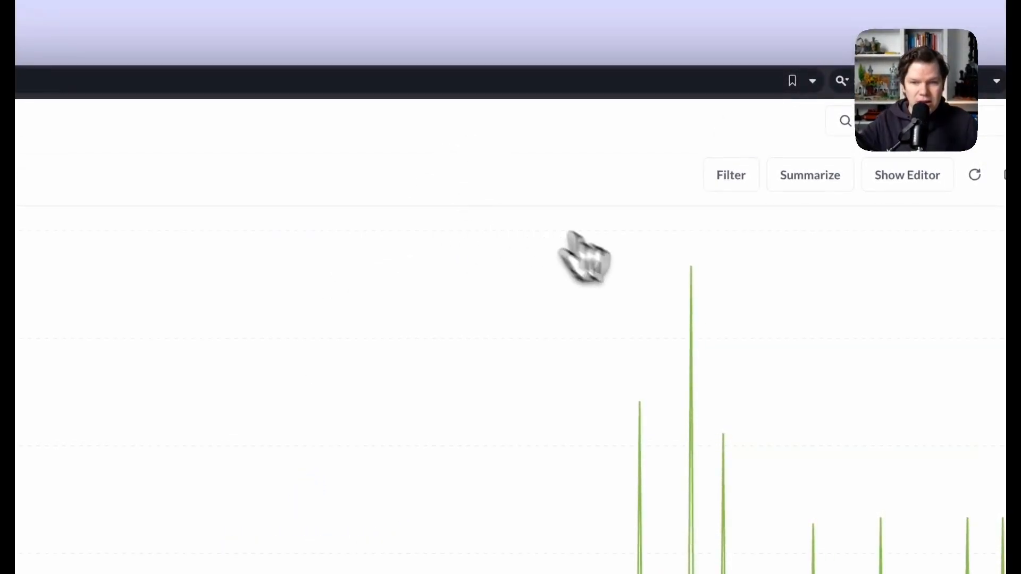
{"action": "left_click", "coordinate": [853, 122]}
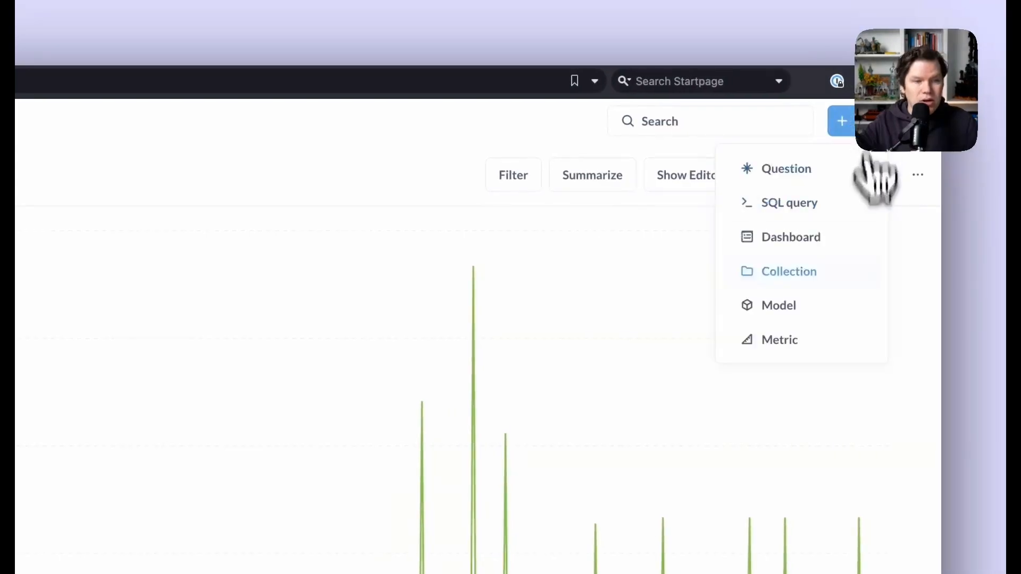
{"action": "left_click", "coordinate": [832, 340]}
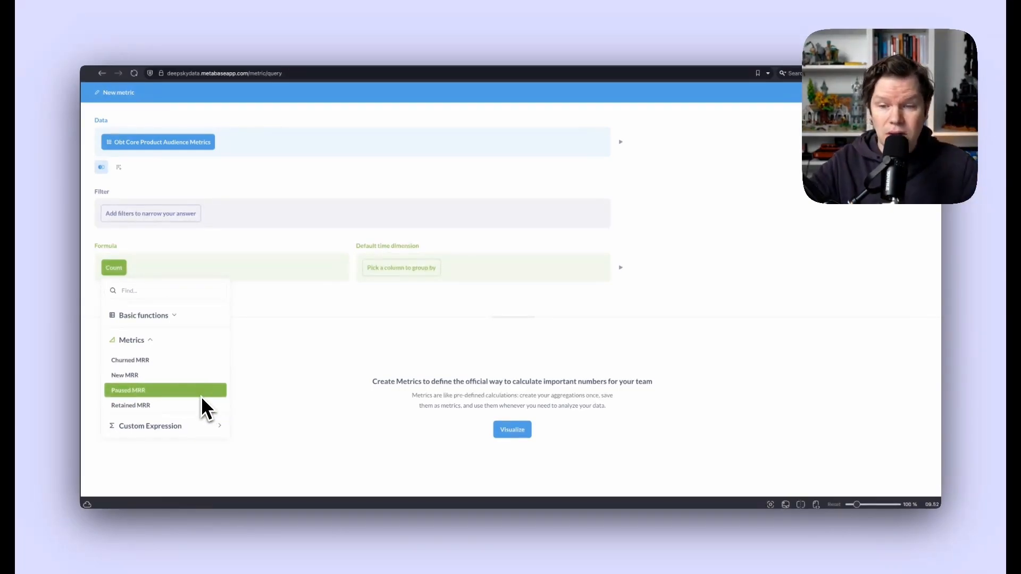
- Use New MRR as the formula and add Retained MRR in the custom expression
{"action": "left_click", "coordinate": [197, 375]}
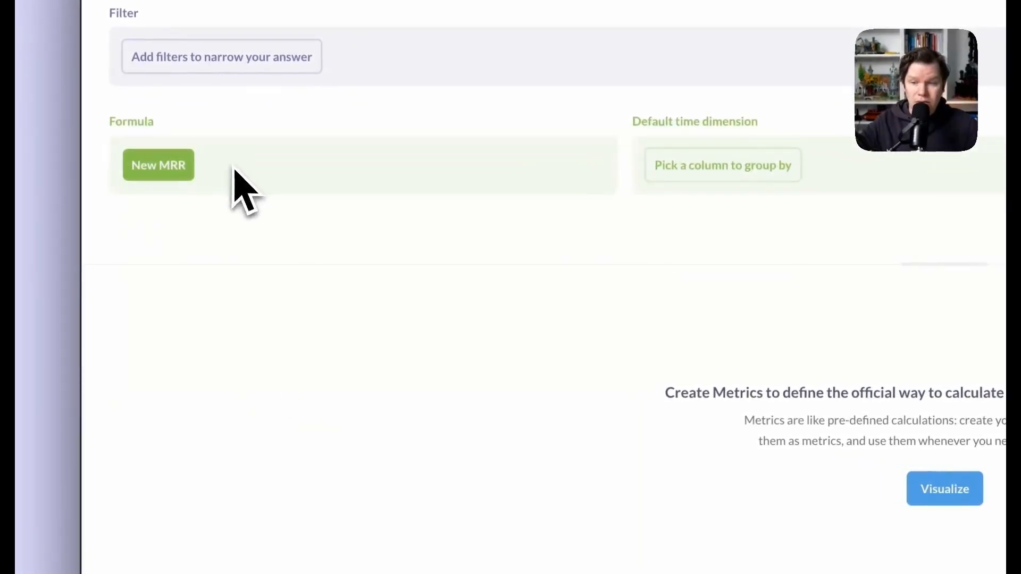
{"action": "left_click", "coordinate": [171, 164]}
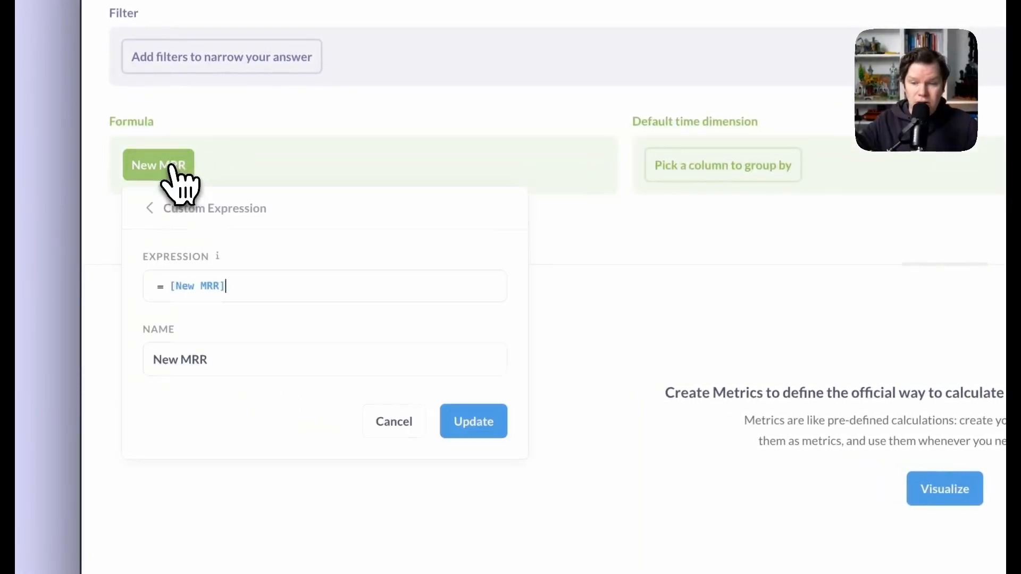
{"action": "left_click", "coordinate": [257, 285]}
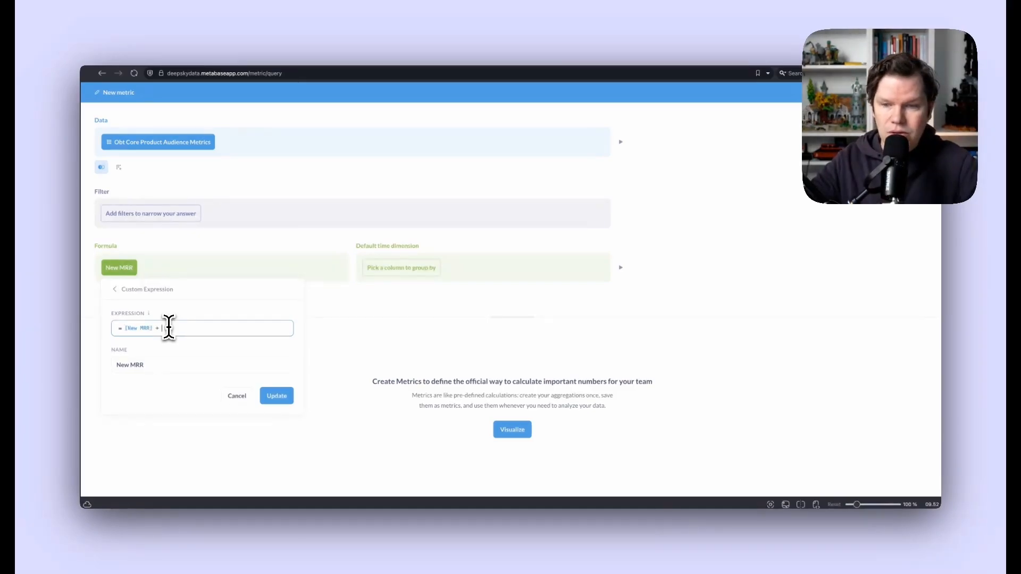
{"action": "type", "text": "+ re"}
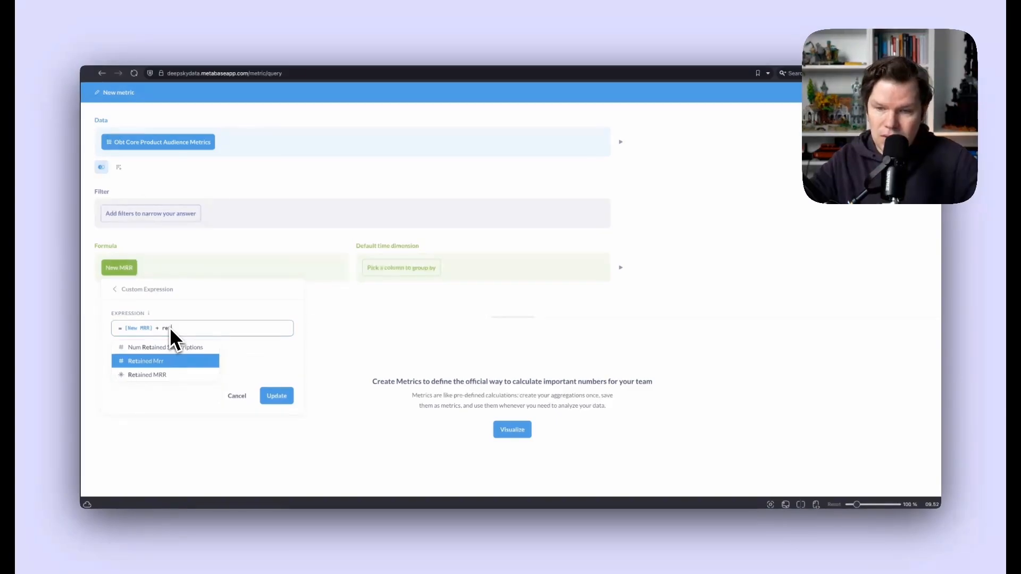
{"action": "key", "text": "Down"}
{"action": "key", "text": "Up"}
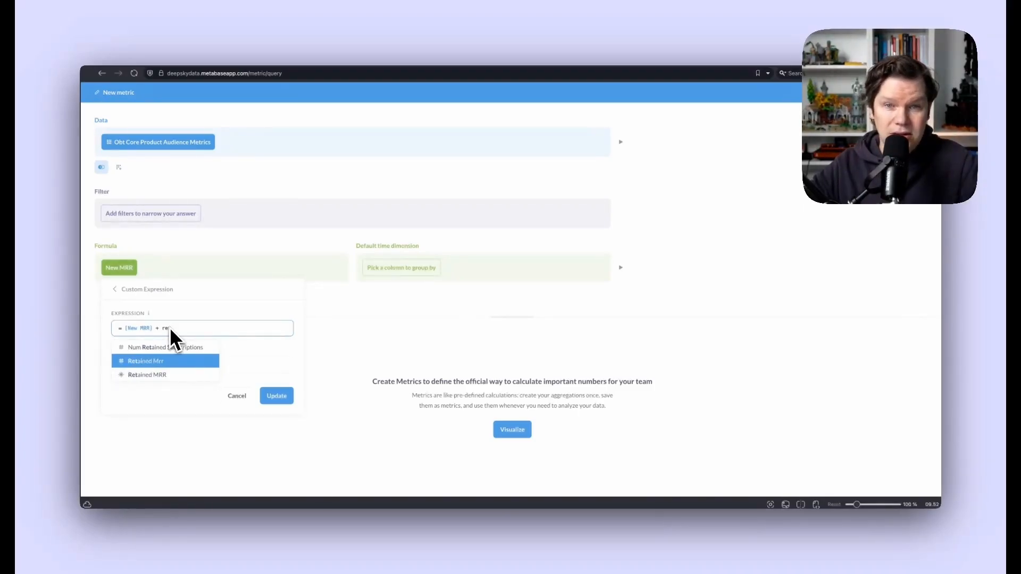
{"action": "key", "text": "Down"}
{"action": "key", "text": "Up"}
{"action": "key", "text": "Down"}
{"action": "key", "text": "Up"}
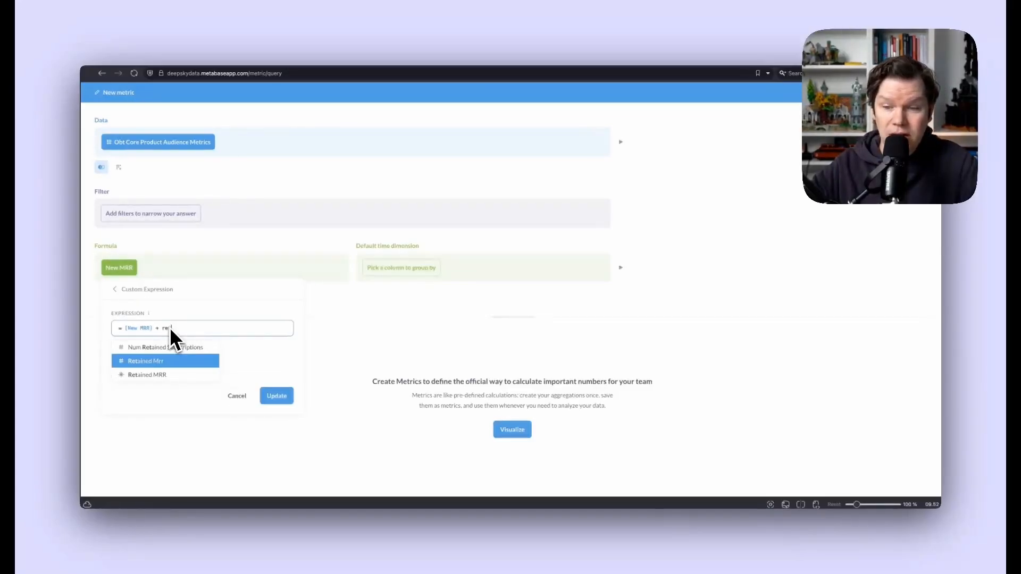
{"action": "key", "text": "Down"}
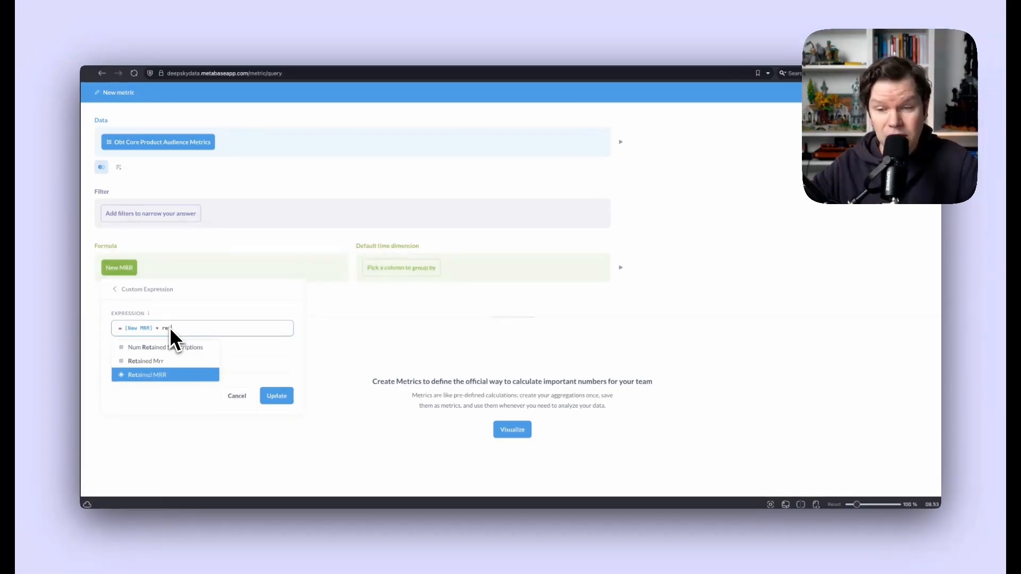
{"action": "key", "text": "Return"}
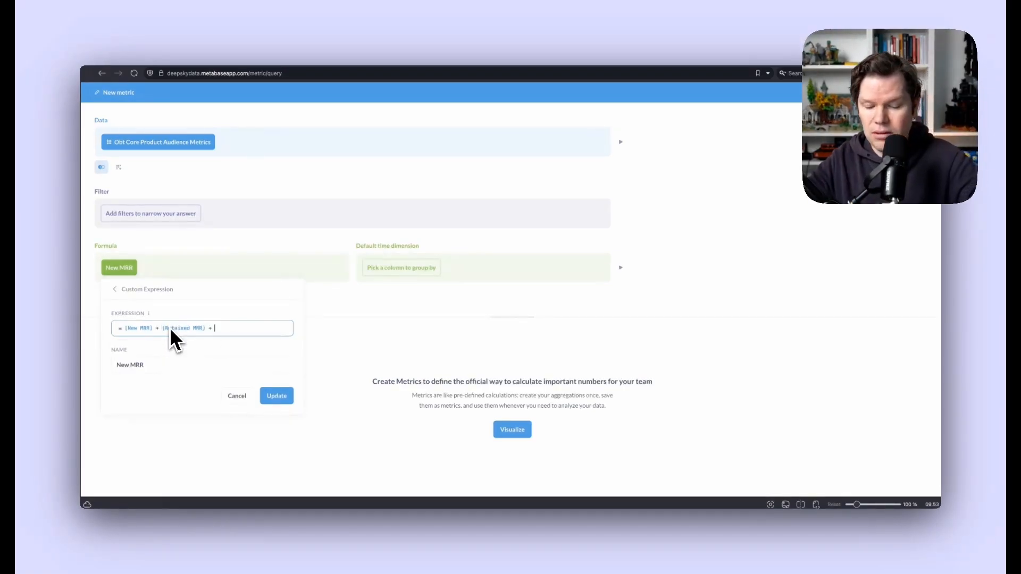
- Subtract Paused MRR and Churned MRR in the expression
{"action": "key", "text": "BackSpace"}
{"action": "key", "text": "BackSpace"}
{"action": "type", "text": "- "}
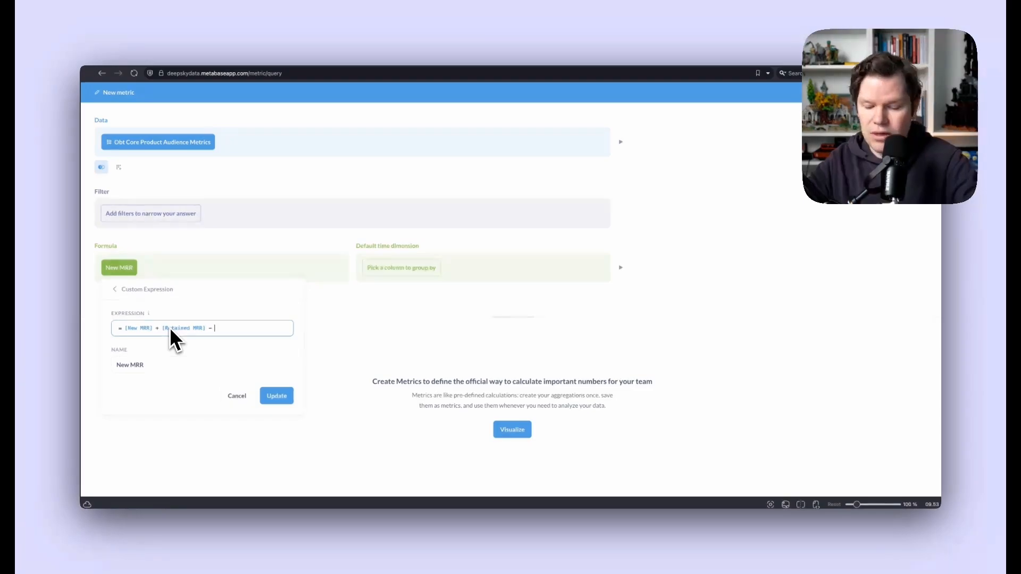
{"action": "type", "text": "pau"}
{"action": "key", "text": "Down"}
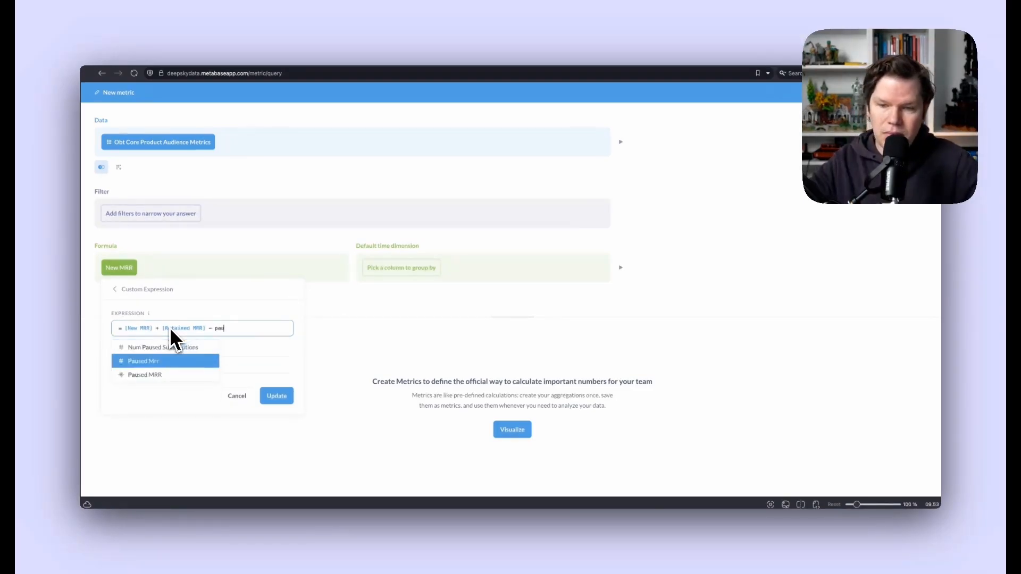
{"action": "key", "text": "Return"}
{"action": "type", "text": "- "}
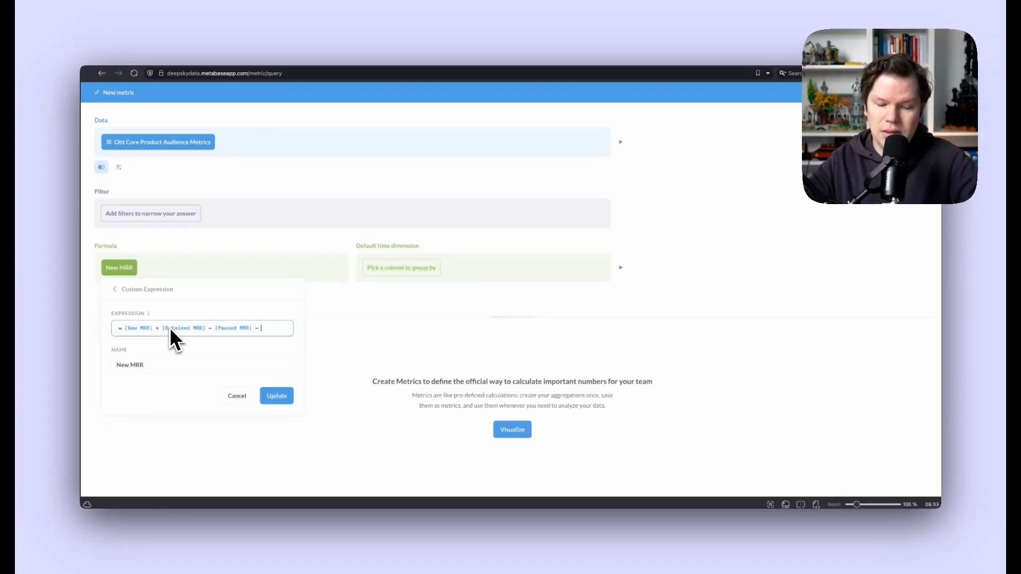
{"action": "type", "text": "ch"}
{"action": "key", "text": "Down"}
{"action": "key", "text": "Down"}
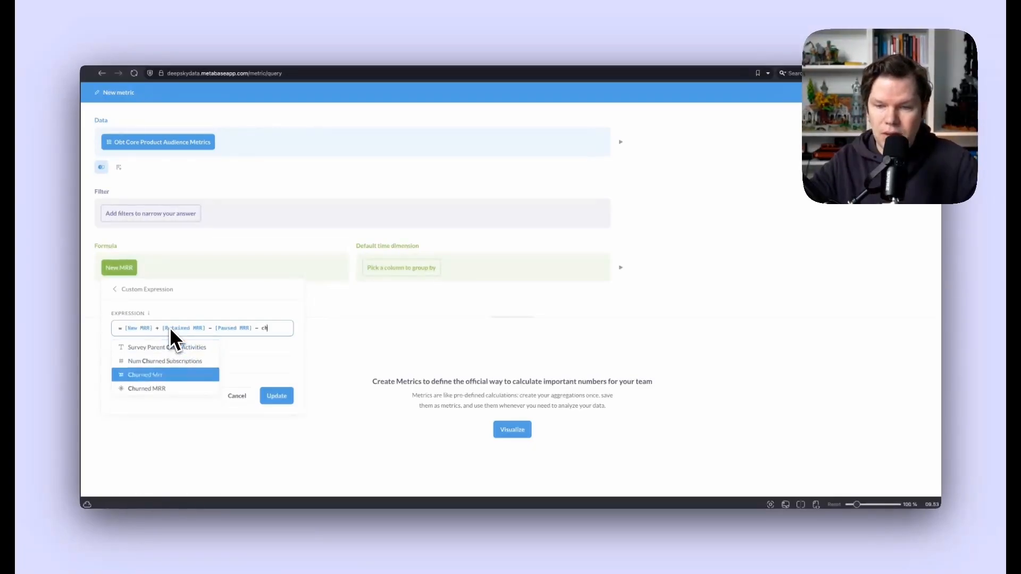
{"action": "key", "text": "Down"}
{"action": "key", "text": "Return"}
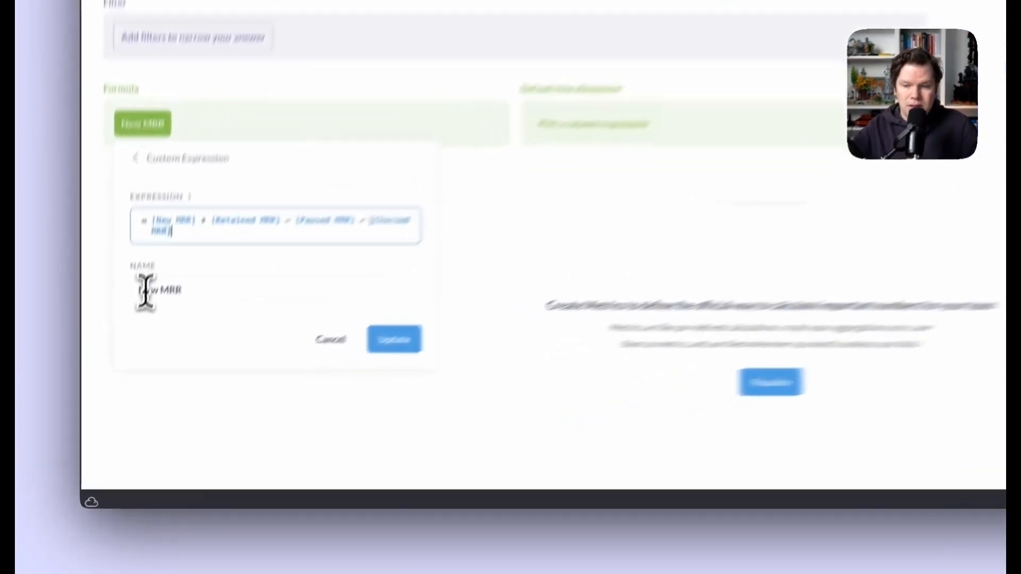
- Rename the expression 'Total MRR' and apply it
{"action": "double_click", "coordinate": [121, 372]}
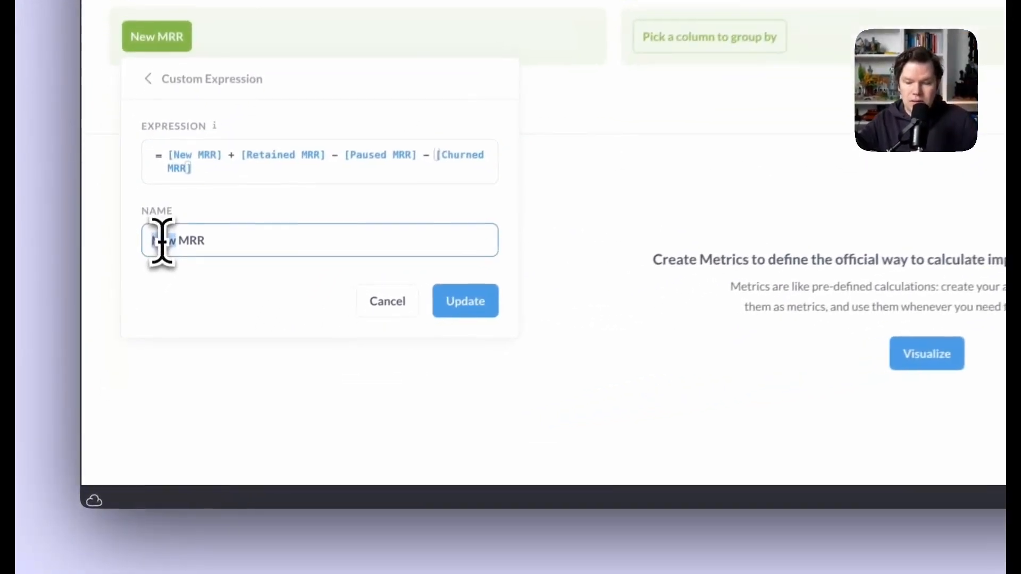
{"action": "type", "text": "Total"}
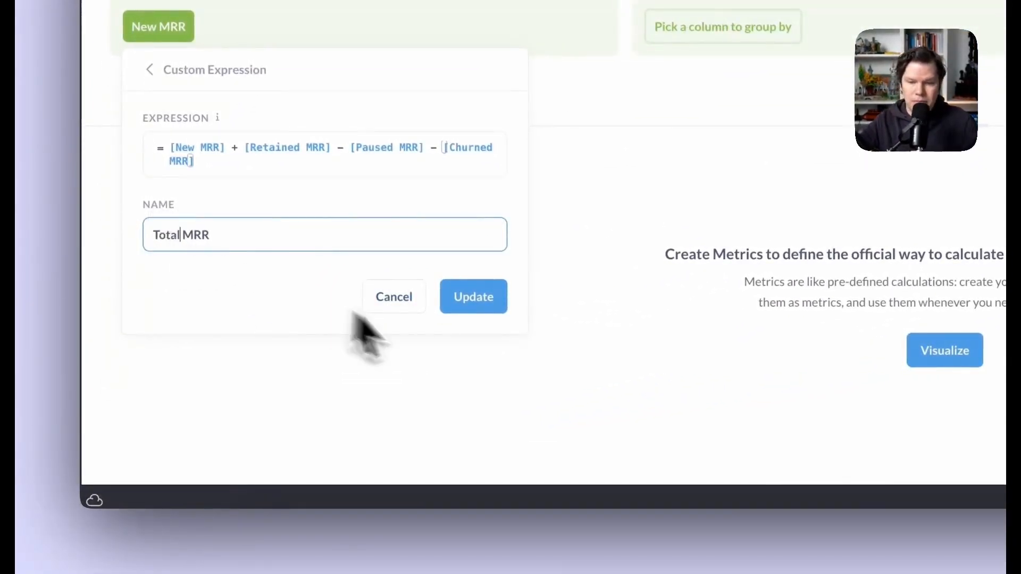
{"action": "left_click", "coordinate": [473, 300]}
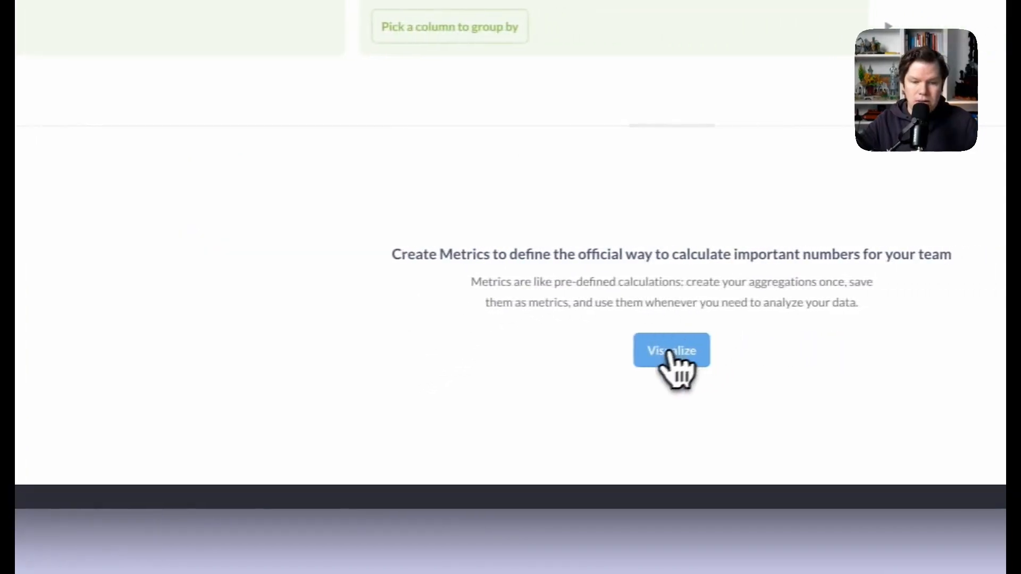
- Set Total MRR's time dimension to Report Date by Day and rerun the line chart
{"action": "left_click", "coordinate": [809, 350]}
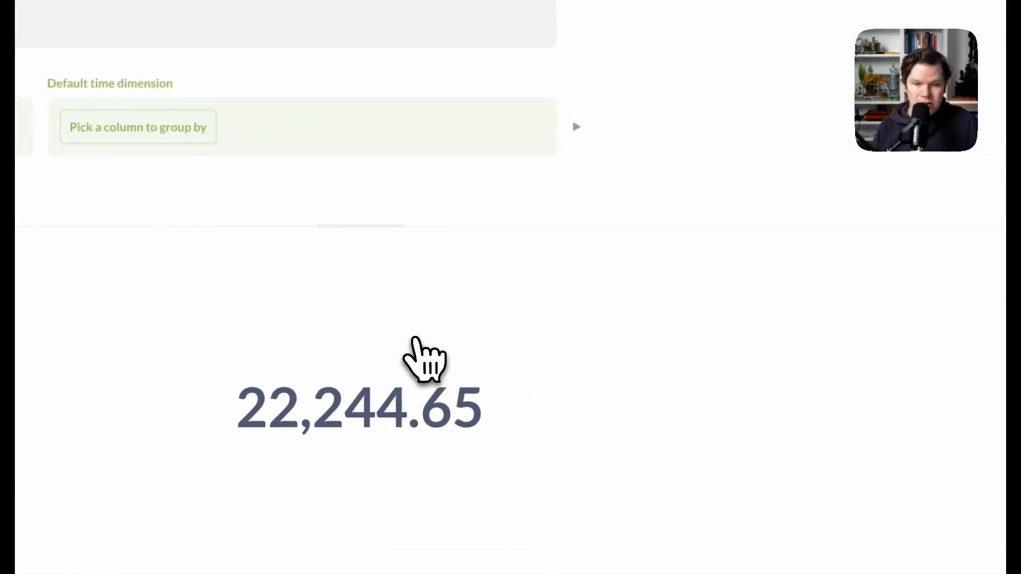
{"action": "left_click", "coordinate": [141, 134]}
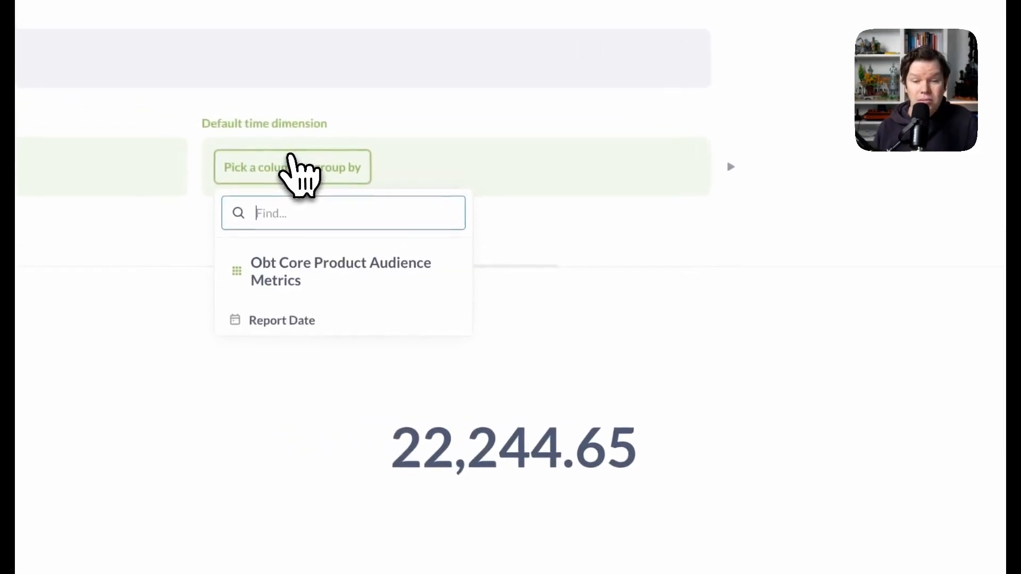
{"action": "left_click", "coordinate": [146, 282]}
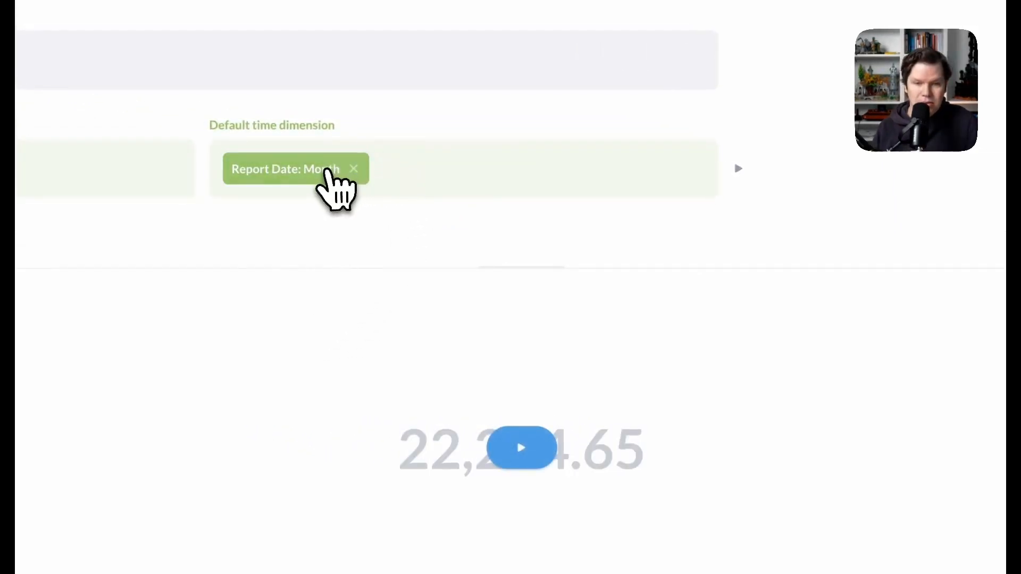
{"action": "left_click", "coordinate": [329, 171]}
{"action": "left_click", "coordinate": [423, 322]}
{"action": "left_click", "coordinate": [534, 213]}
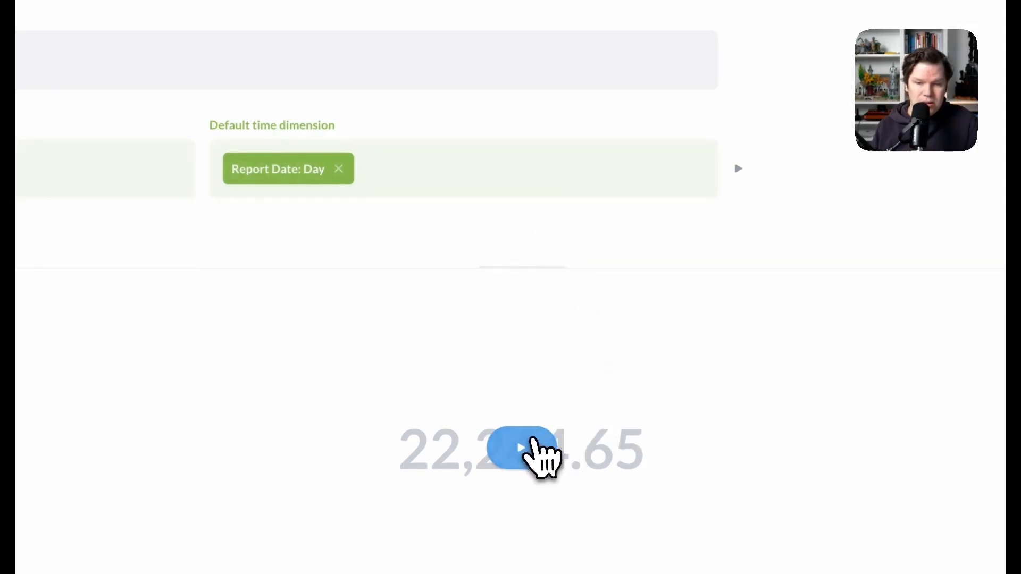
{"action": "left_click", "coordinate": [527, 443]}
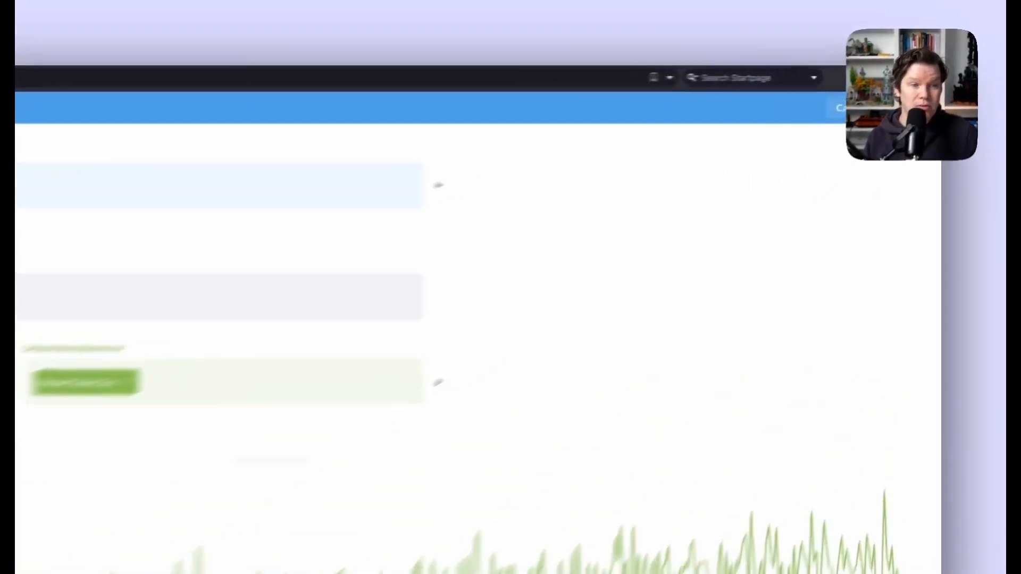
- Name the new metric 'Total MRR', save it to Our analytics, and reveal the navigation sidebar
{"action": "left_click", "coordinate": [924, 93]}
{"action": "left_click", "coordinate": [534, 233]}
{"action": "triple_click", "coordinate": [349, 351]}
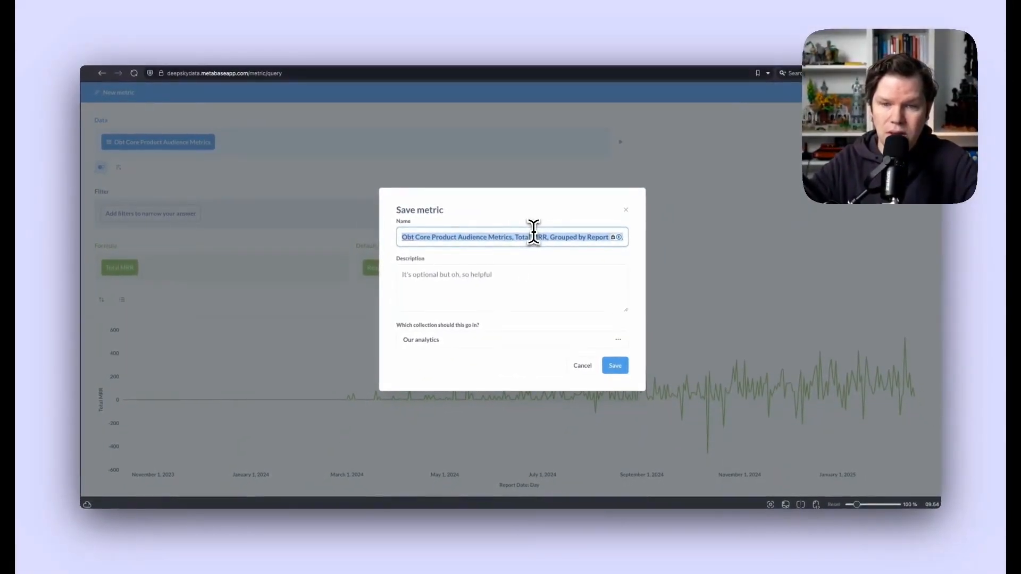
{"action": "type", "text": "Total MRR"}
{"action": "left_click", "coordinate": [615, 366]}
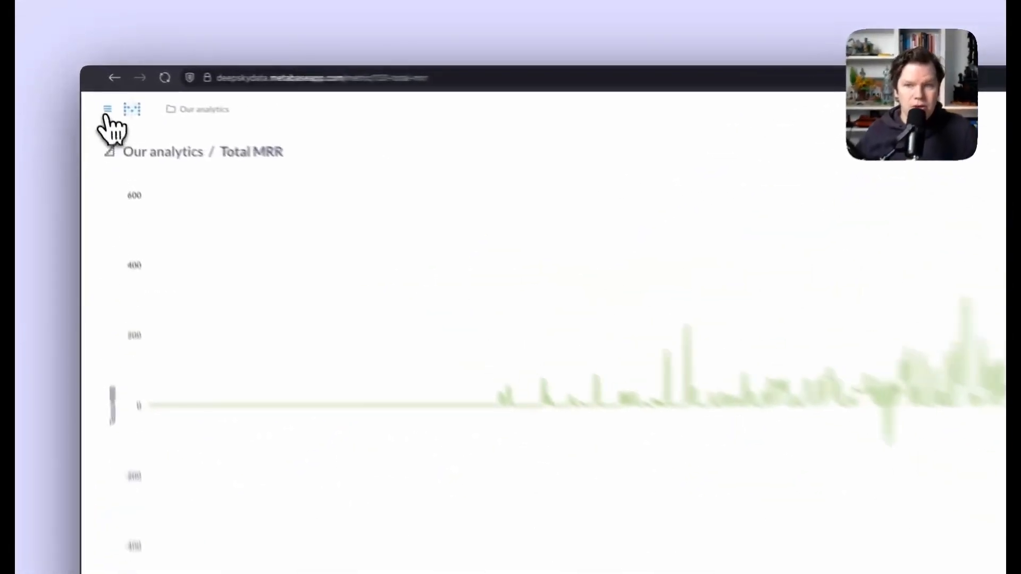
{"action": "left_click", "coordinate": [97, 93]}
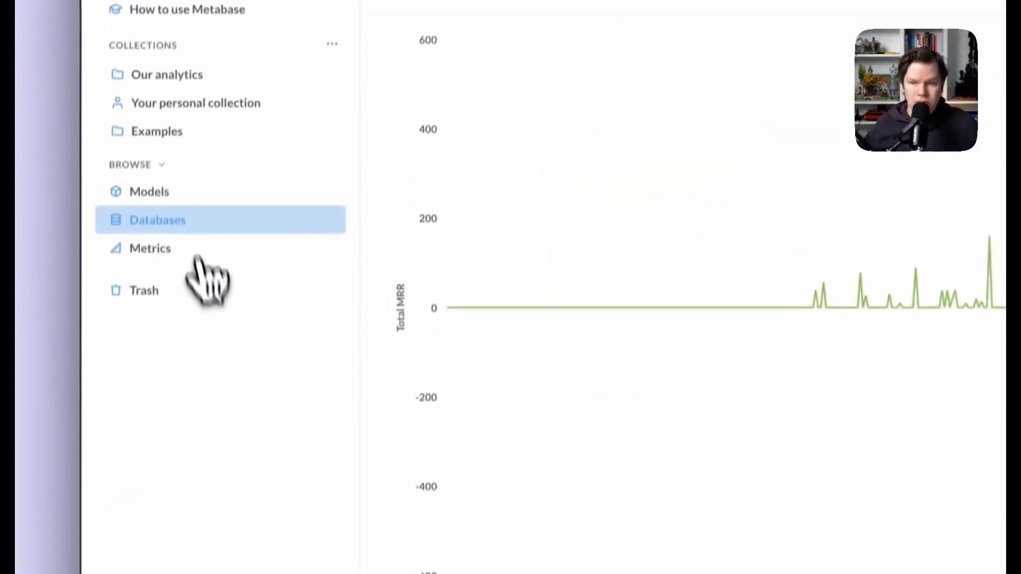
- Browse Metrics to list Total MRR alongside Churned, New, Paused and Retained MRR
{"action": "left_click", "coordinate": [180, 403]}
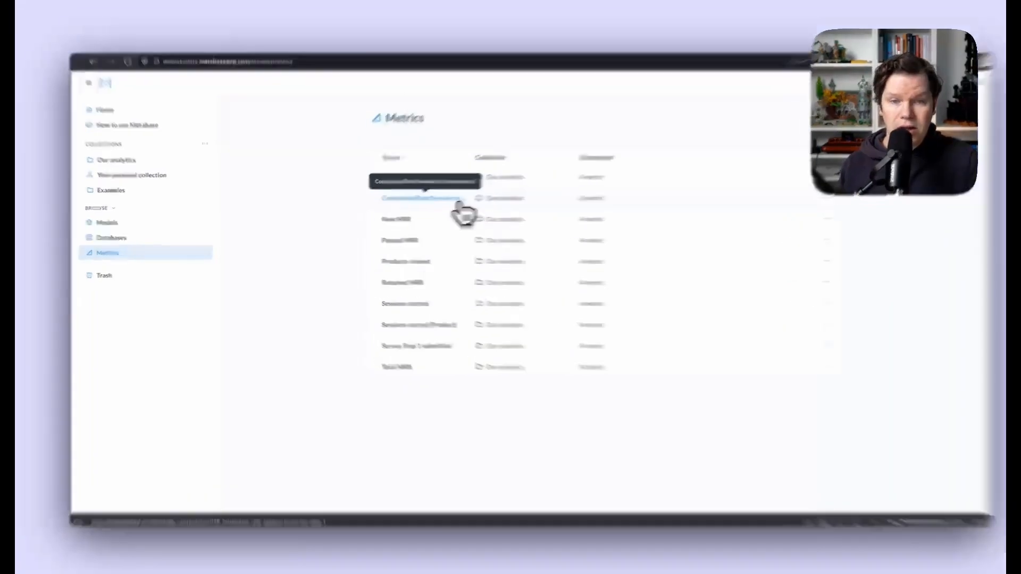
- Open the Conversion Rate Session to Survey step 1 metric and inspect its Custom Expression formula
{"action": "left_click", "coordinate": [445, 204]}
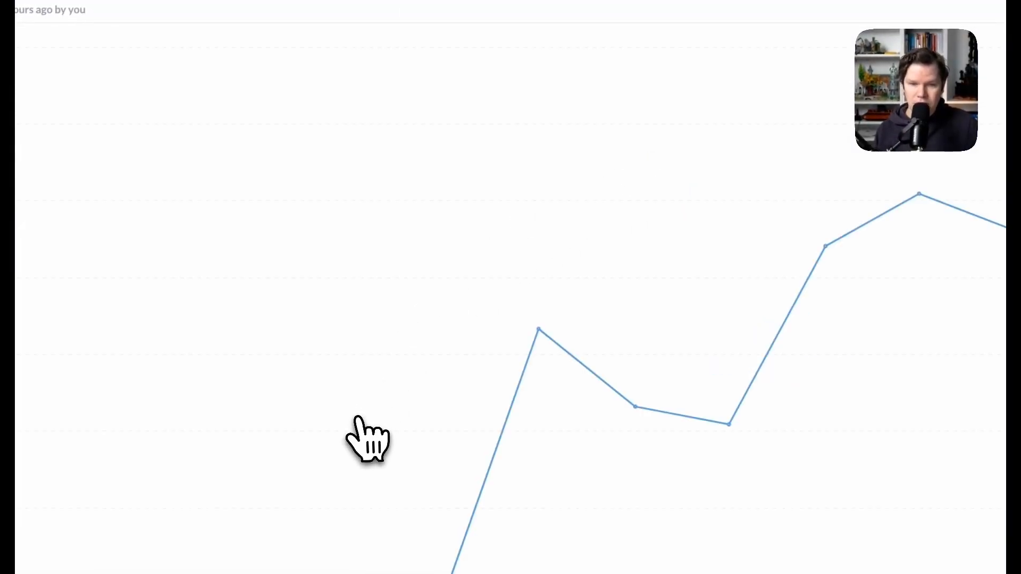
{"action": "mouse_move", "coordinate": [920, 194]}
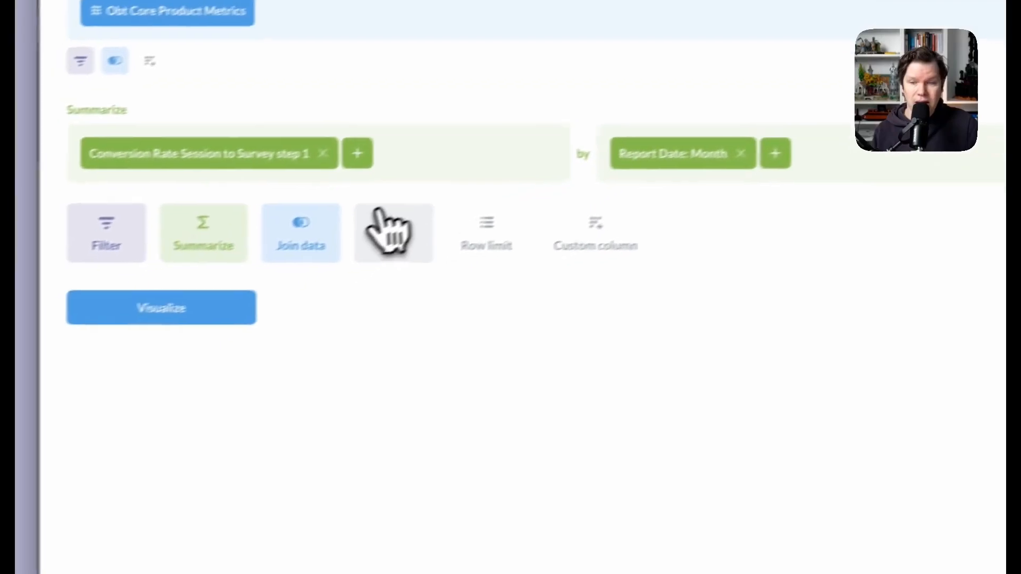
{"action": "left_click", "coordinate": [226, 155]}
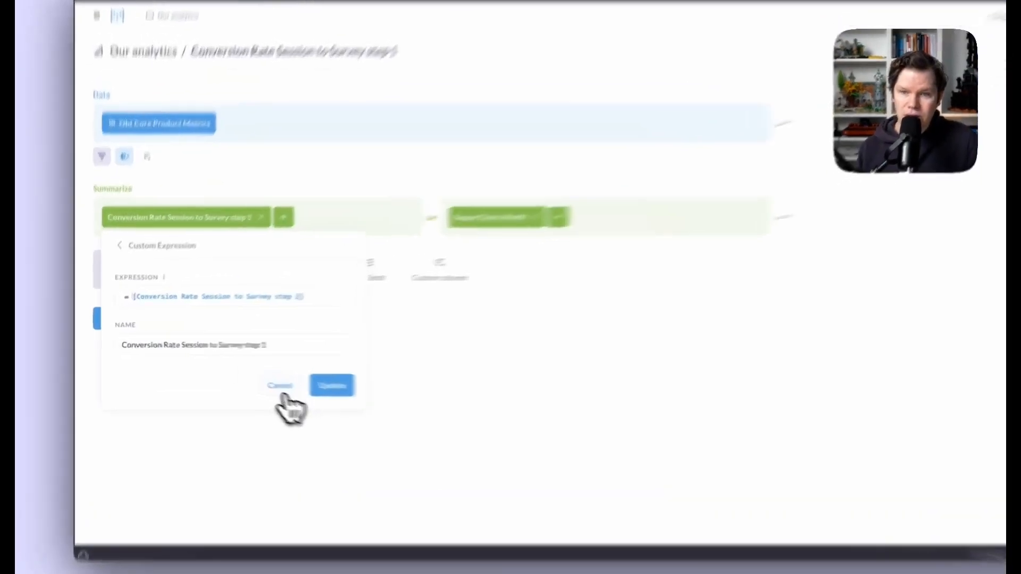
- Back out of the Custom Expression, leaving the metric's formula unchanged
{"action": "left_click", "coordinate": [282, 388]}
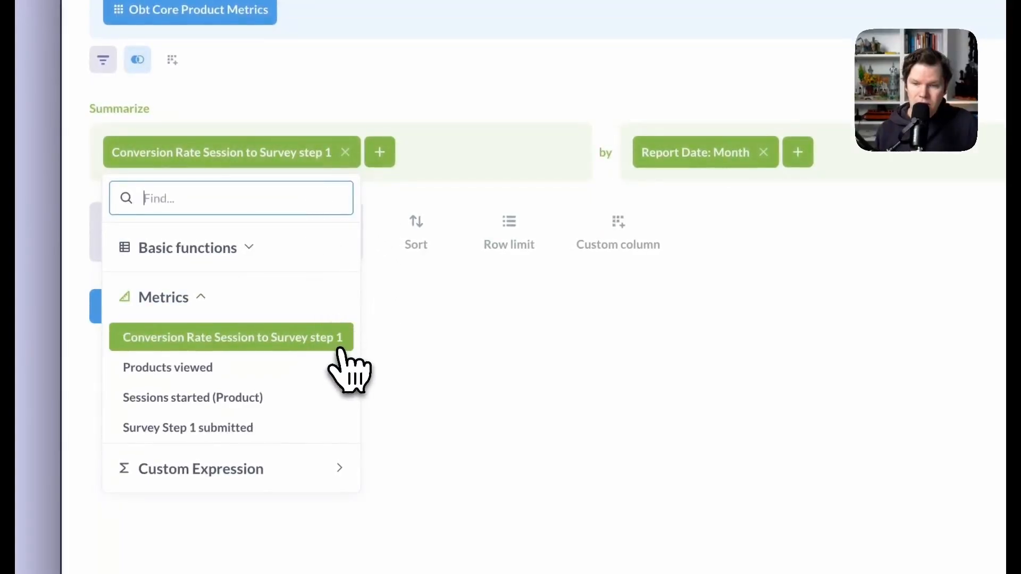
{"action": "left_click", "coordinate": [324, 340]}
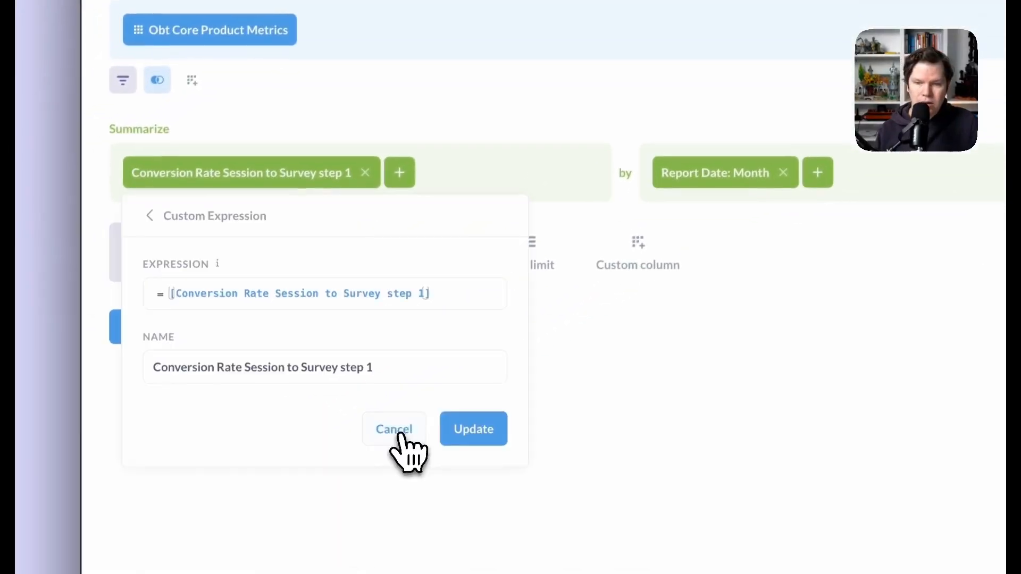
{"action": "left_click", "coordinate": [399, 433]}
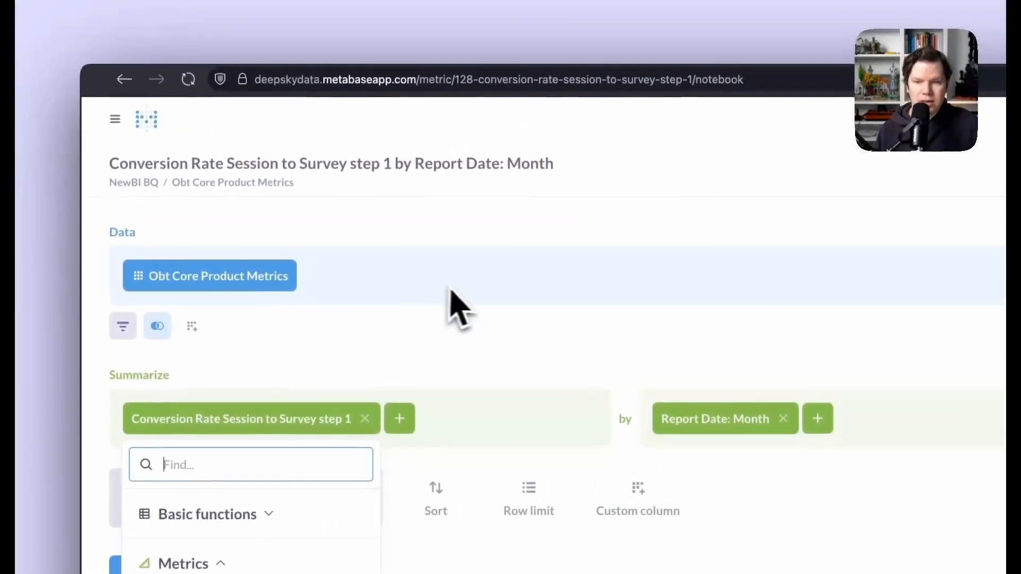
- Reopen Conversion Rate Session to Survey step 1 from the Metrics list and show its query editor
{"action": "left_click", "coordinate": [460, 309]}
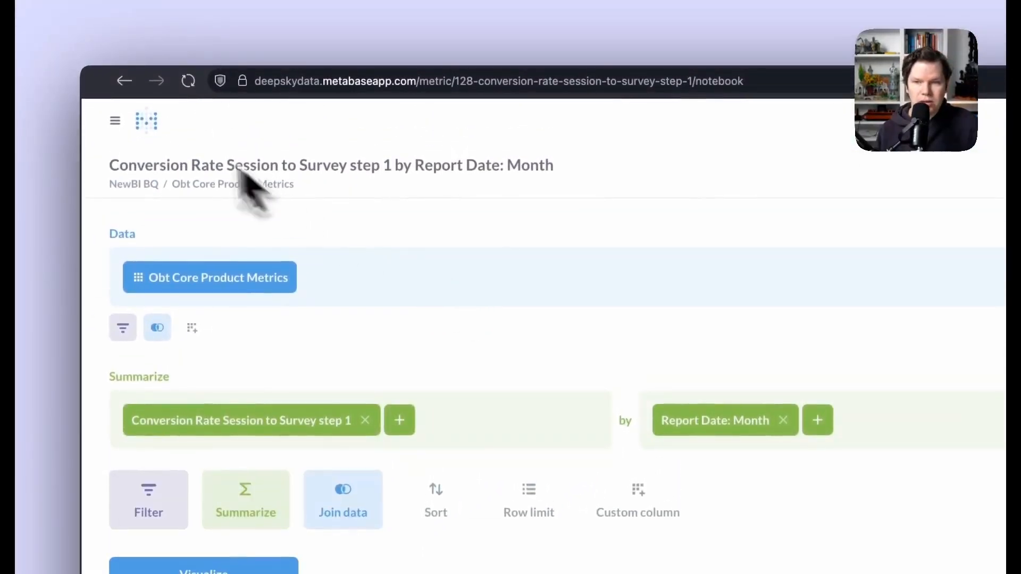
{"action": "left_click", "coordinate": [115, 118]}
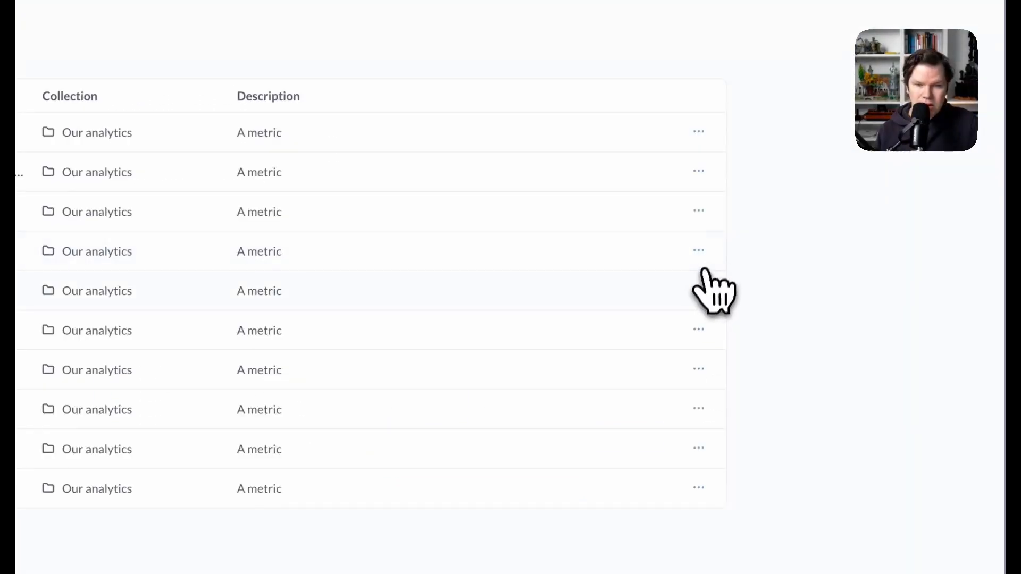
{"action": "left_click", "coordinate": [700, 172]}
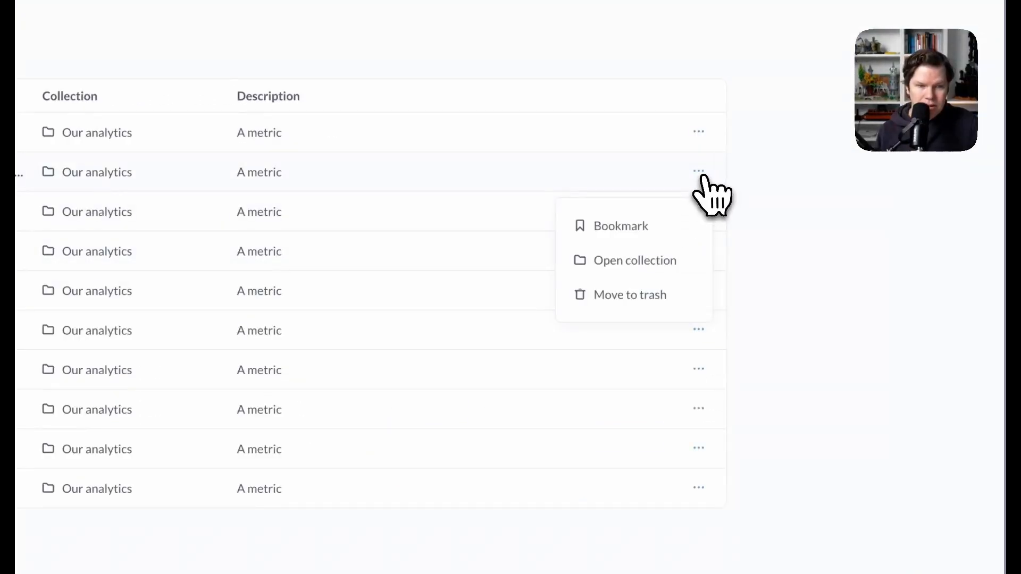
{"action": "left_click", "coordinate": [700, 172]}
{"action": "left_click", "coordinate": [339, 300]}
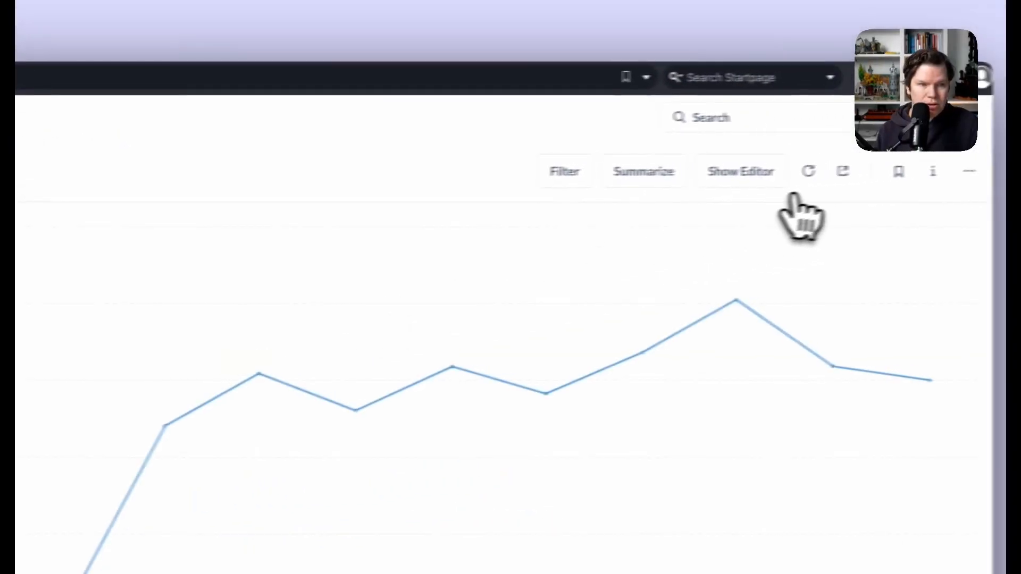
{"action": "left_click", "coordinate": [739, 172]}
- Look over the aggregation list and formula definition, closing both without changes
{"action": "left_click", "coordinate": [275, 208]}
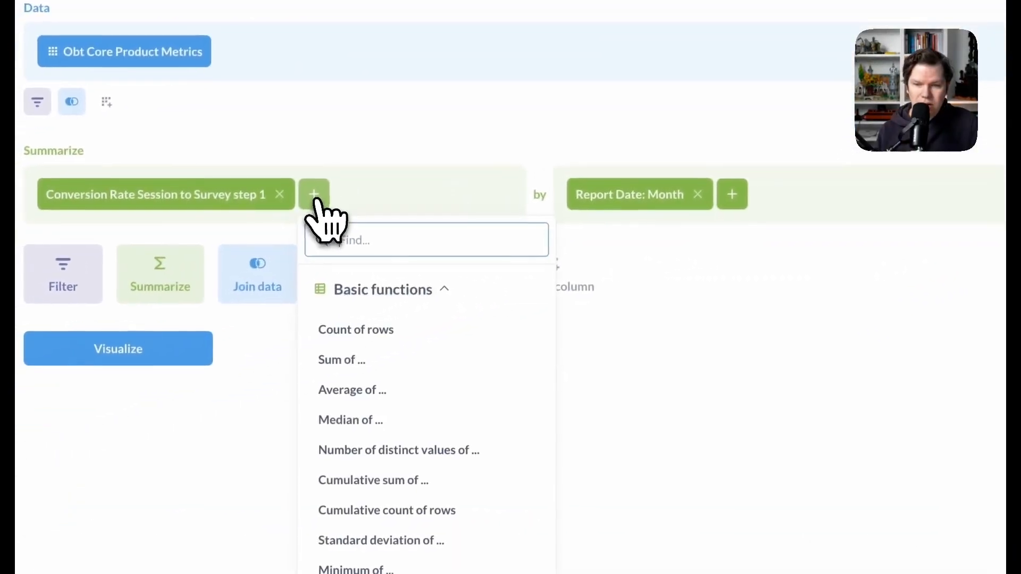
{"action": "left_click", "coordinate": [739, 441]}
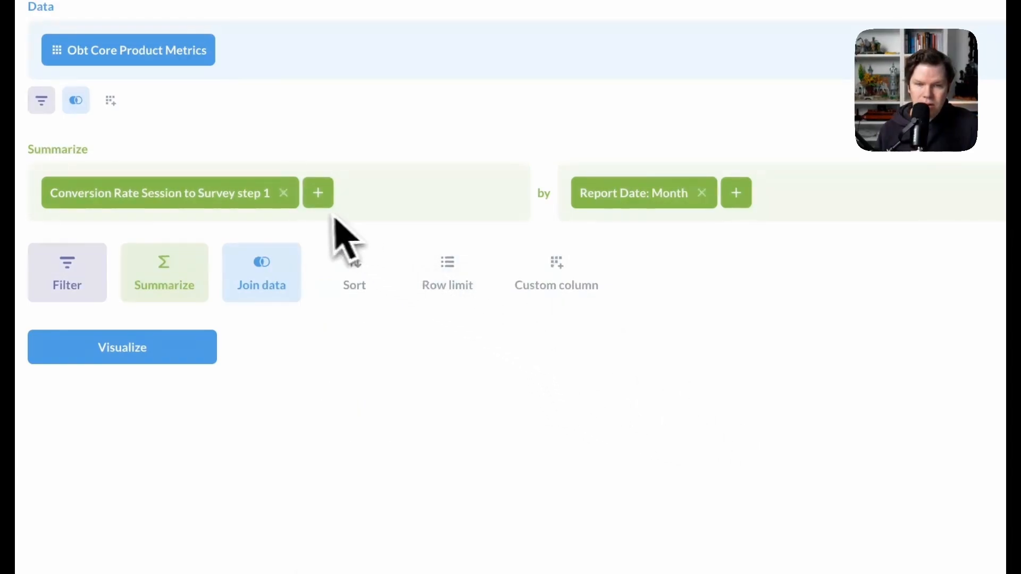
{"action": "left_click", "coordinate": [255, 199]}
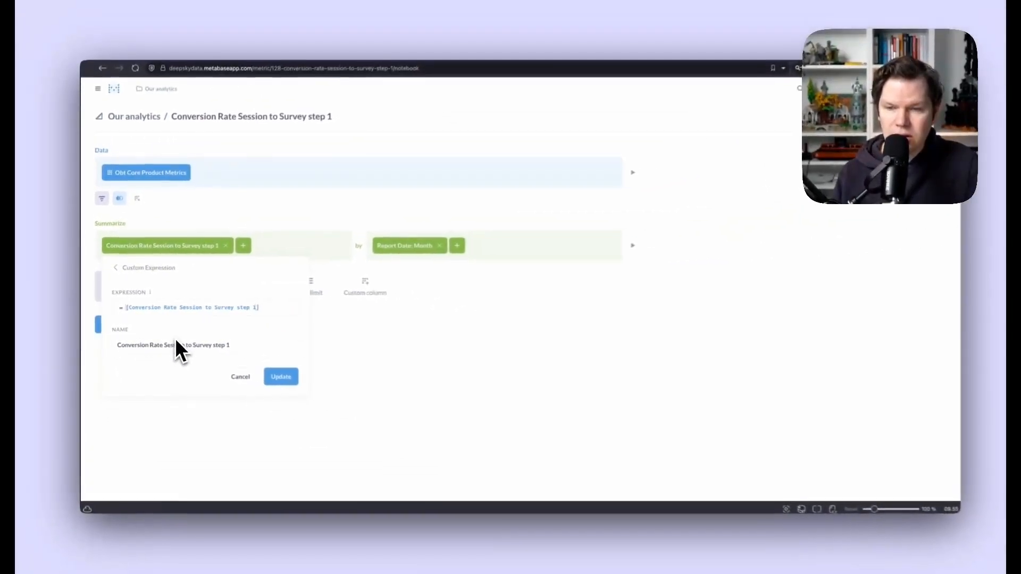
{"action": "left_click", "coordinate": [240, 376]}
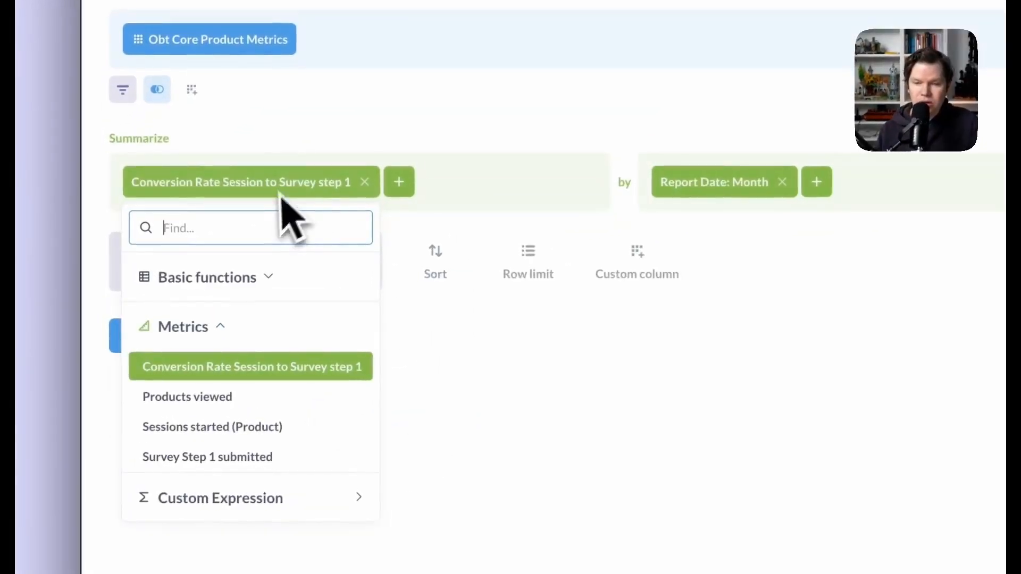
{"action": "left_click", "coordinate": [520, 420]}
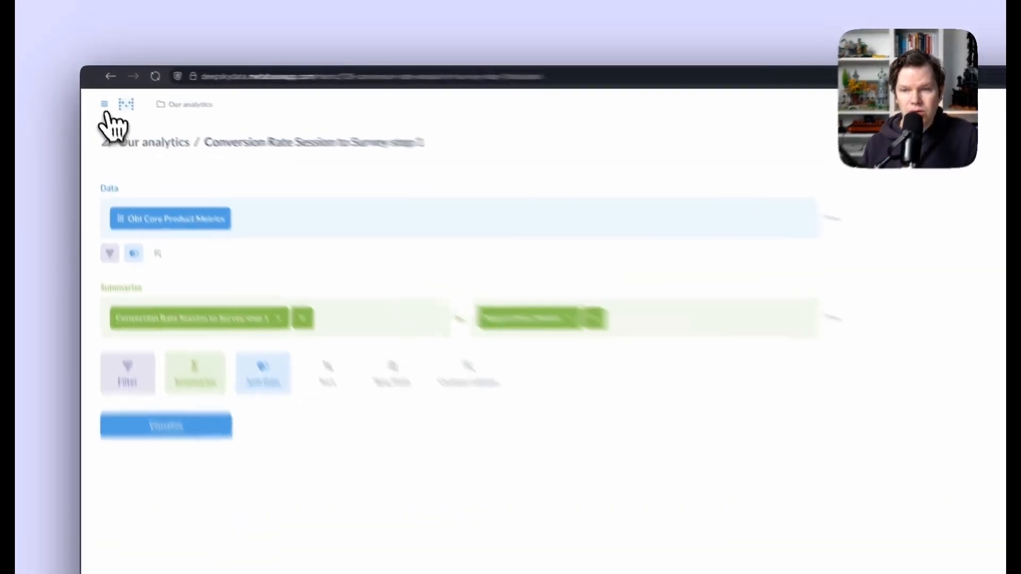
- Create a new metric on Obt Core Metrics and bring up the Sum of ... column choices
{"action": "left_click", "coordinate": [97, 93]}
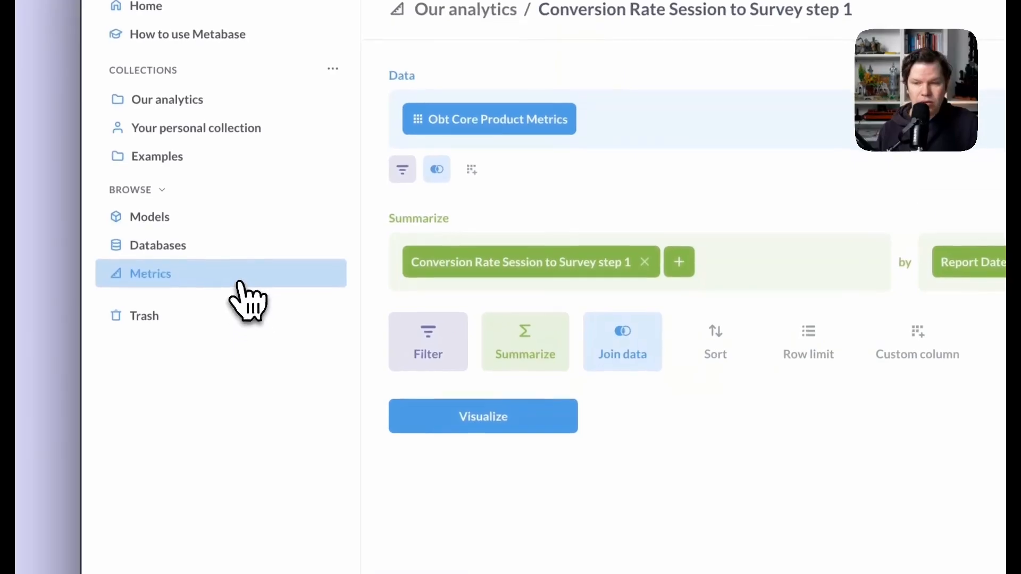
{"action": "left_click", "coordinate": [239, 282]}
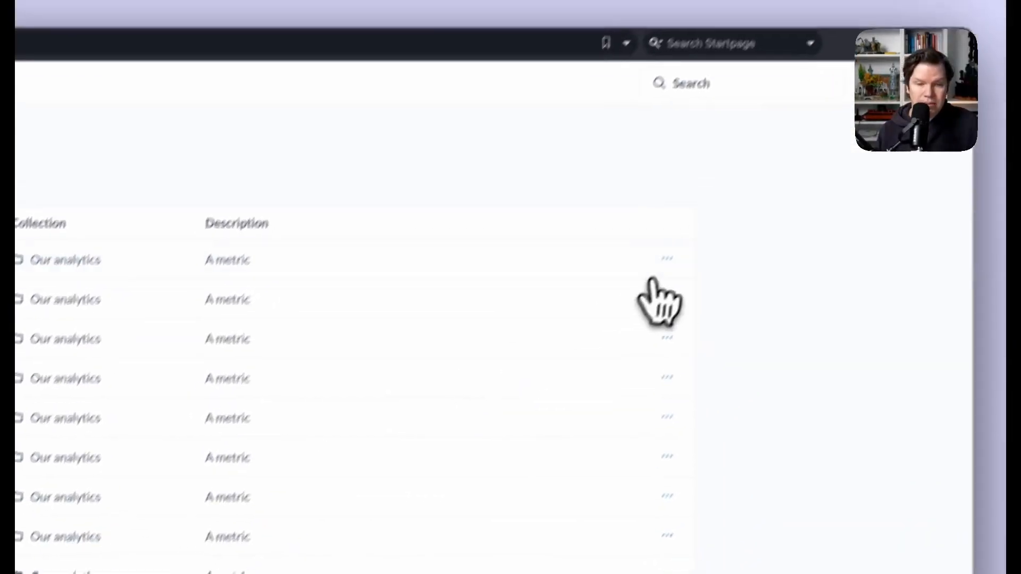
{"action": "left_click", "coordinate": [870, 83]}
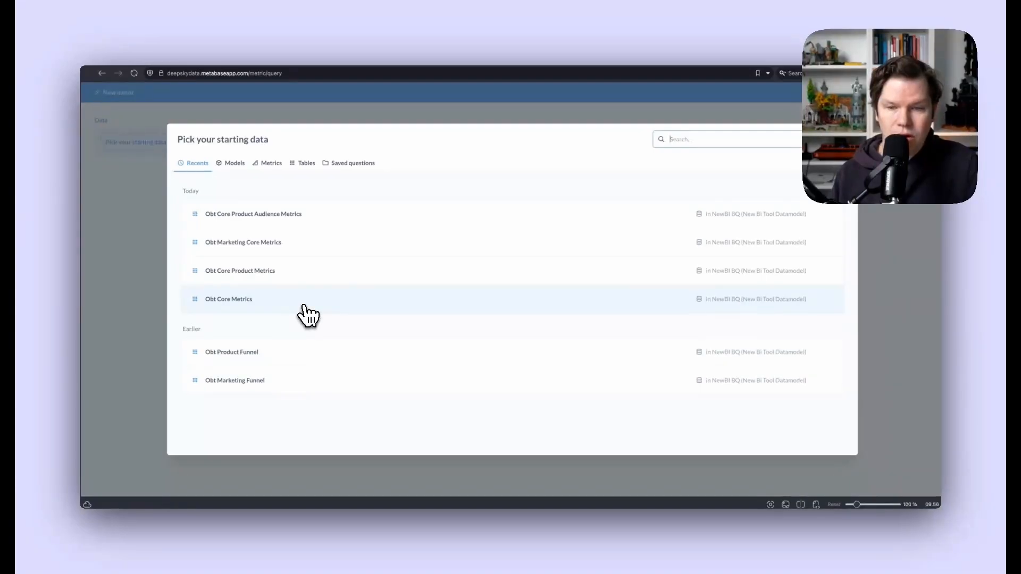
{"action": "left_click", "coordinate": [305, 306]}
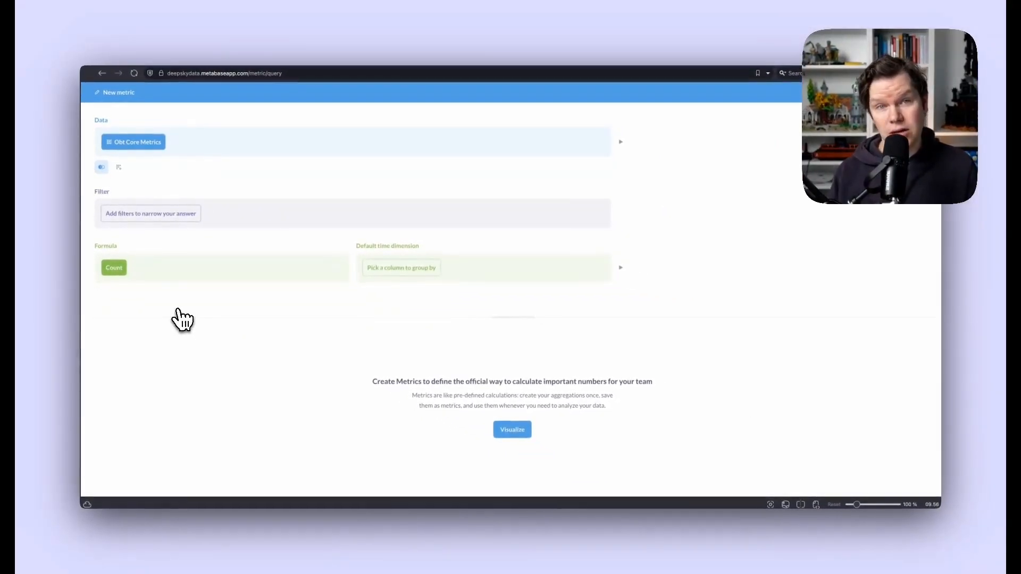
{"action": "left_click", "coordinate": [117, 267]}
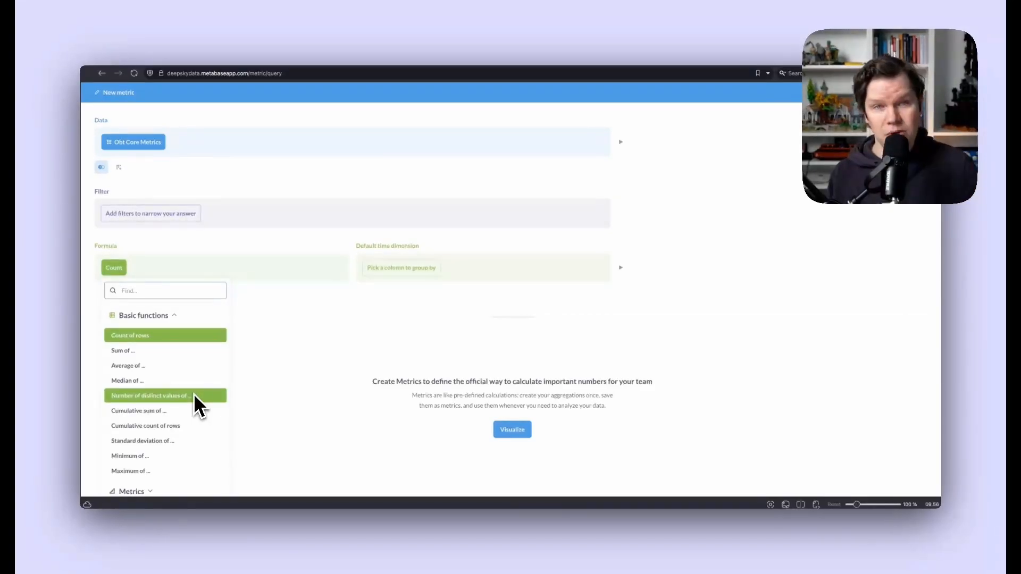
{"action": "left_click", "coordinate": [123, 351]}
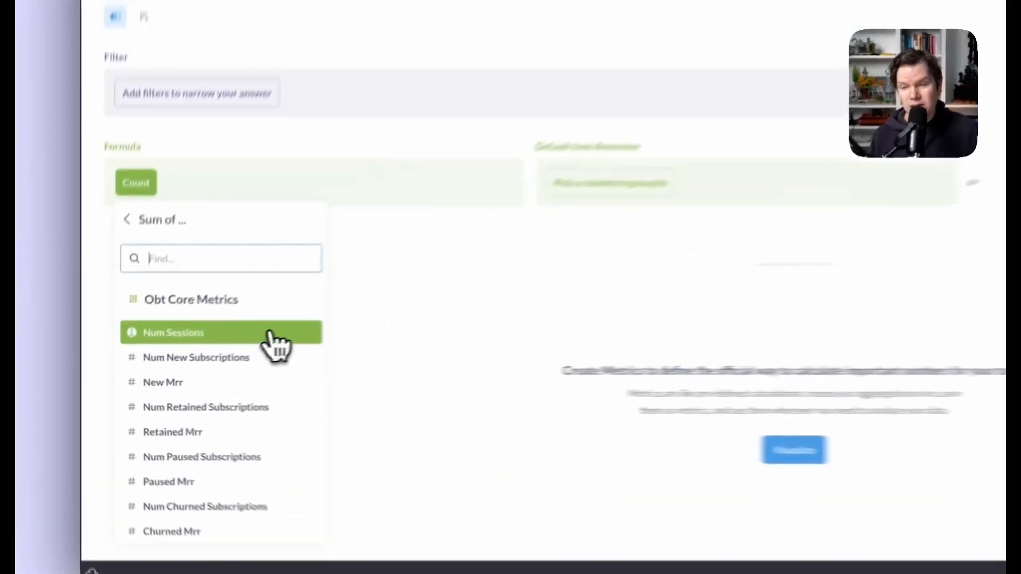
- Set the formula to Sum of Num Sessions and abandon an attempted custom expression edit
{"action": "left_click", "coordinate": [298, 273]}
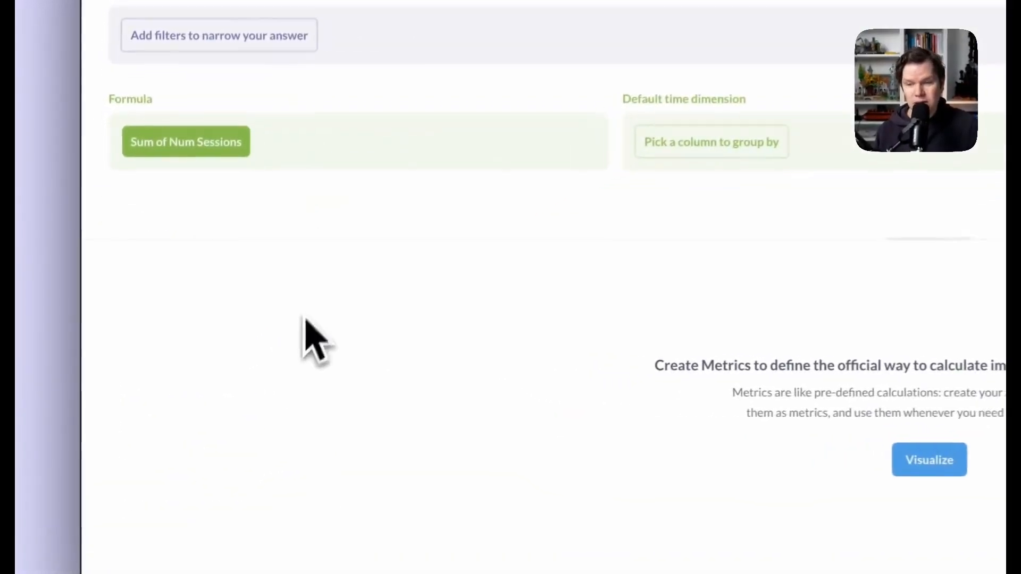
{"action": "left_click", "coordinate": [204, 146]}
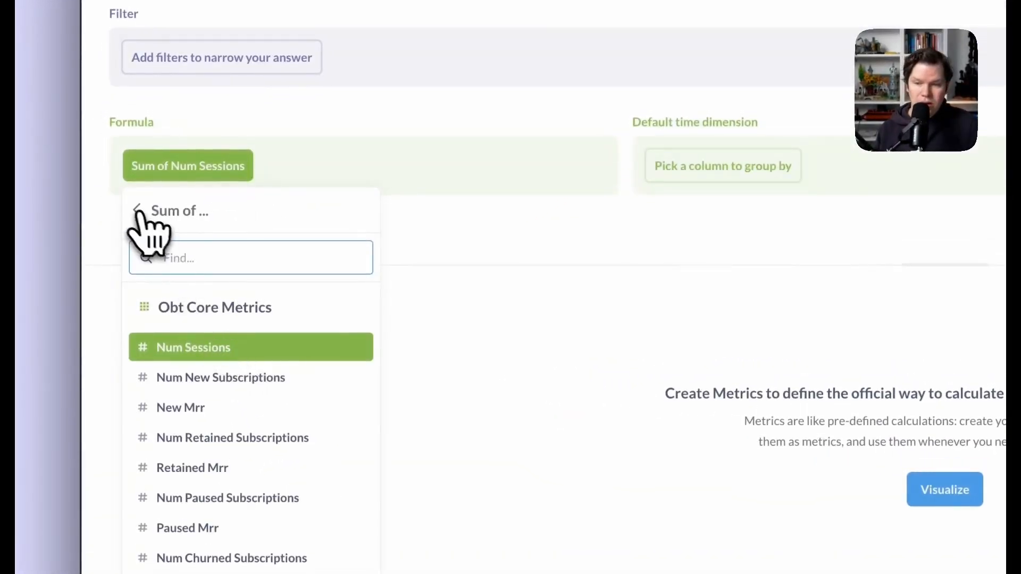
{"action": "left_click", "coordinate": [141, 182]}
{"action": "scroll", "coordinate": [257, 430], "scroll_direction": "down", "scroll_amount": 3}
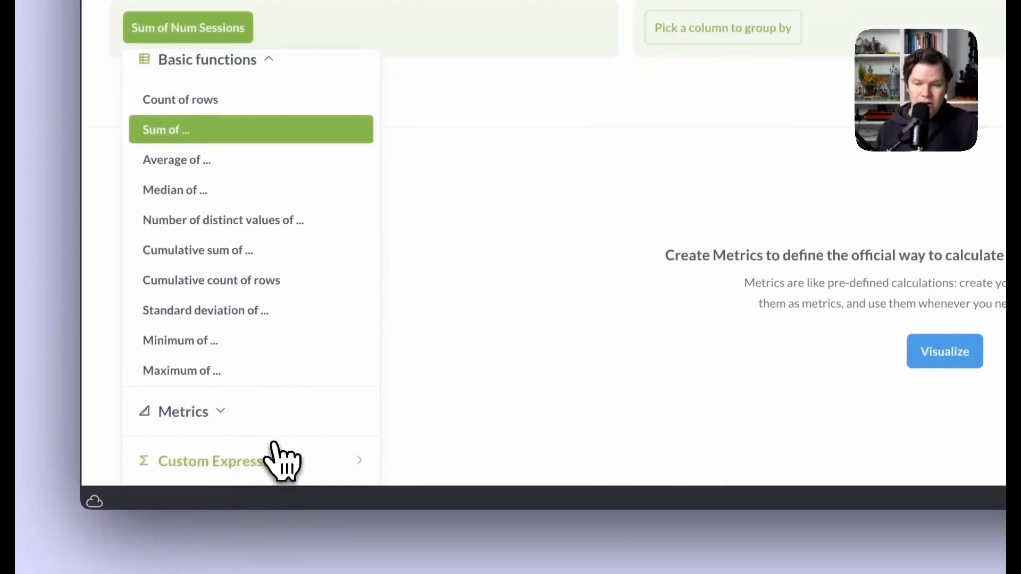
{"action": "left_click", "coordinate": [269, 459]}
{"action": "key", "text": "Left"}
{"action": "key", "text": "Left"}
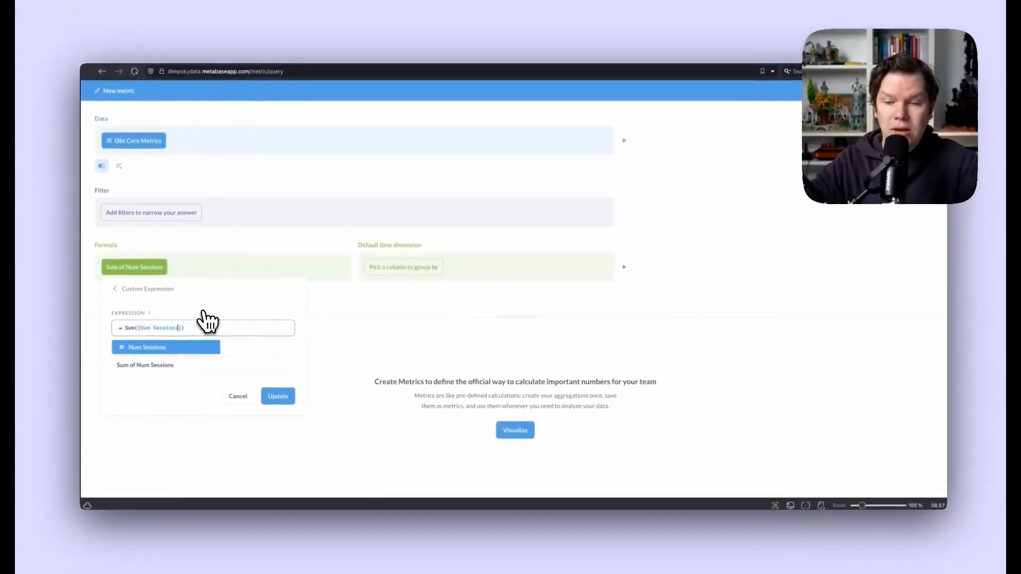
{"action": "key", "text": "Right"}
{"action": "key", "text": "Right"}
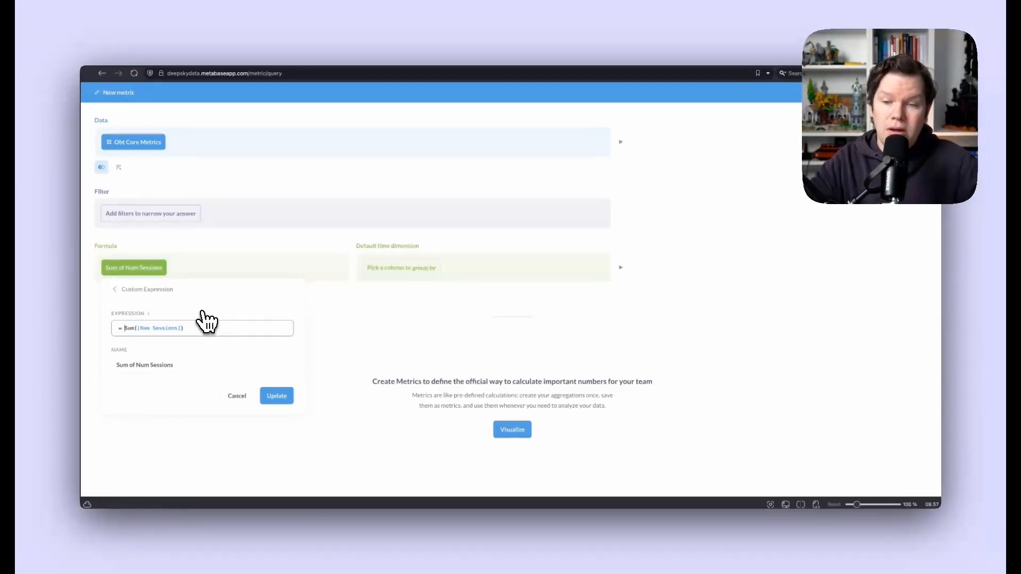
{"action": "type", "text": "SU"}
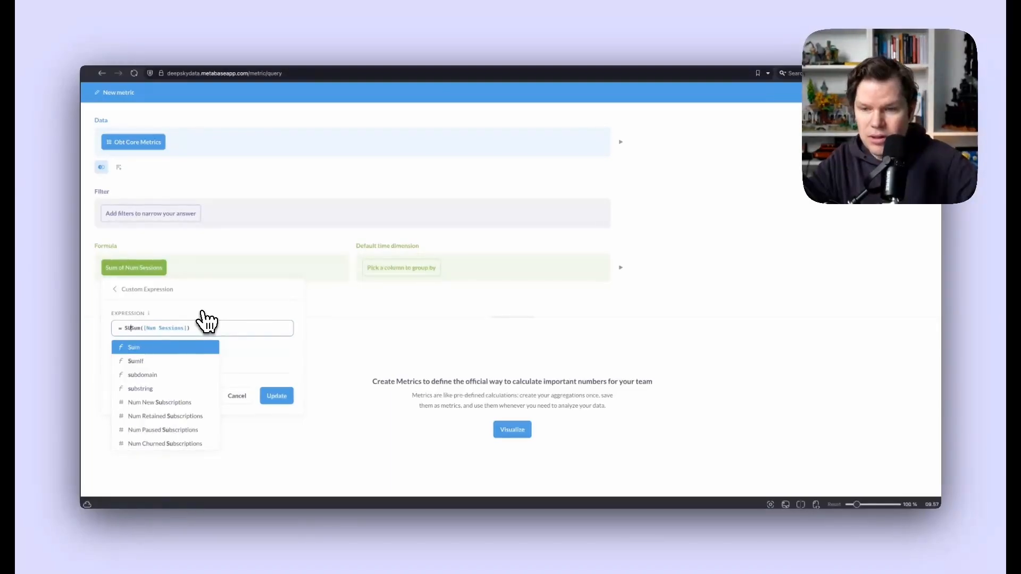
{"action": "key", "text": "Return"}
{"action": "key", "text": "Return"}
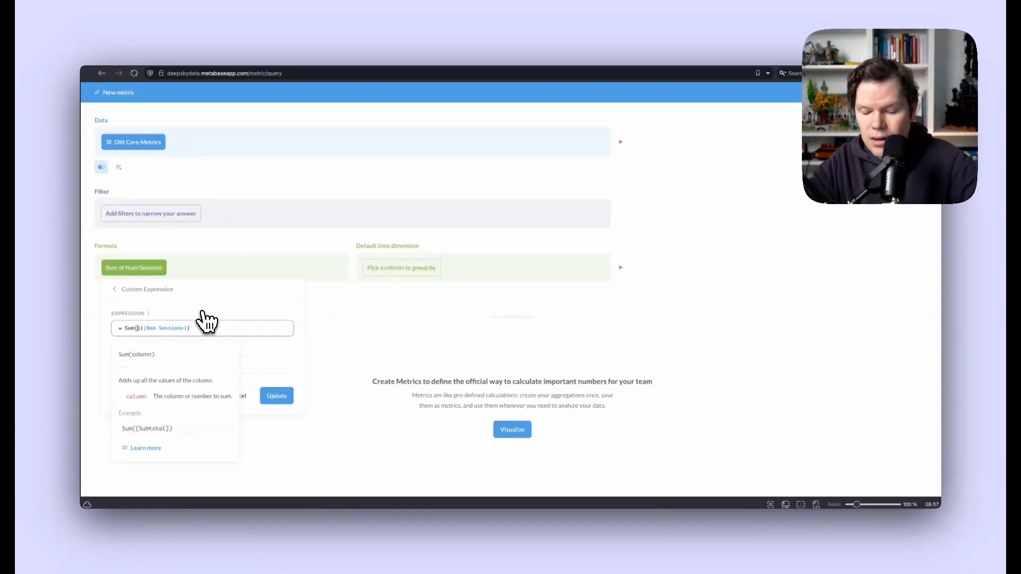
{"action": "type", "text": "surv"}
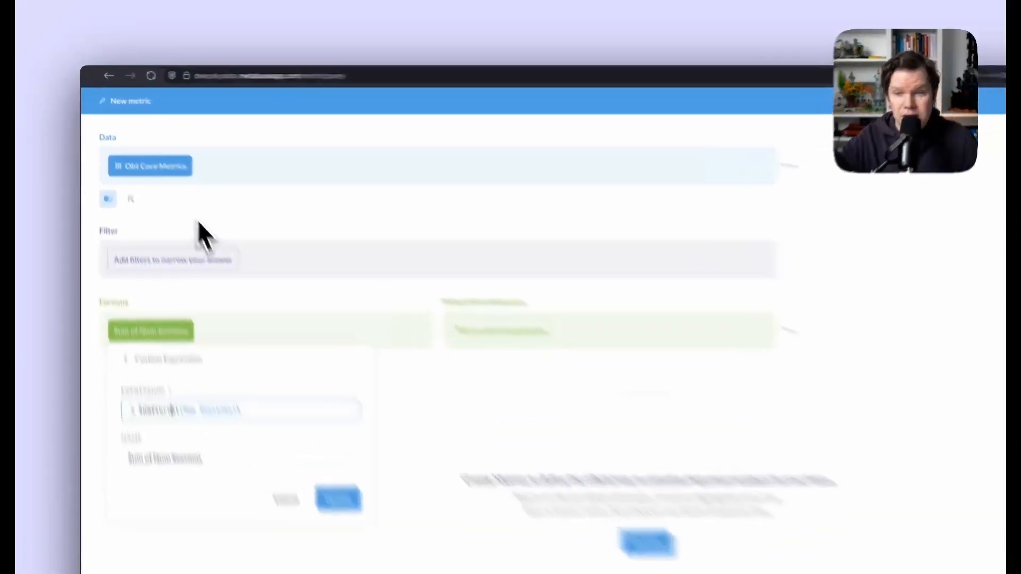
{"action": "left_click", "coordinate": [171, 179]}
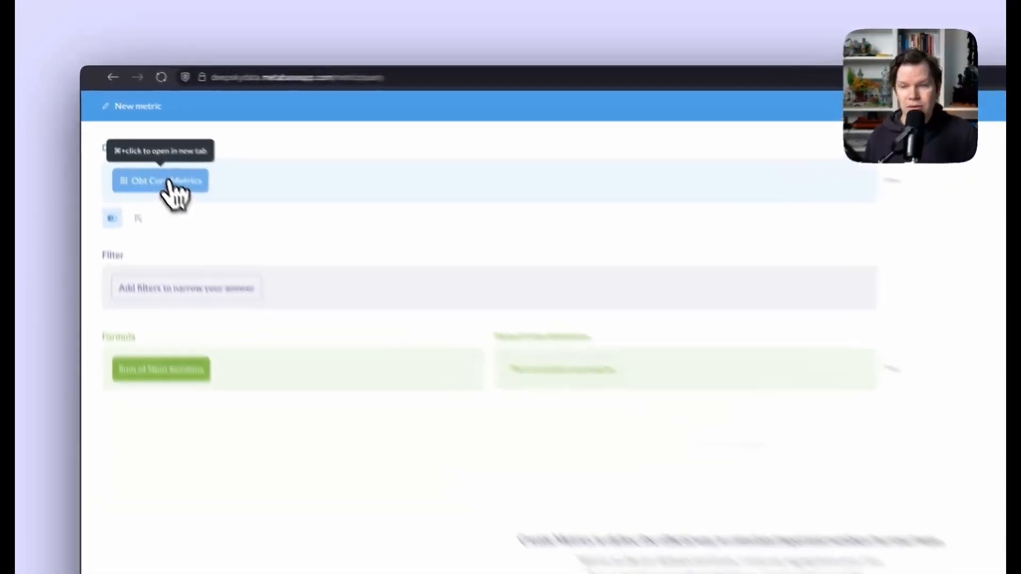
- Switch the metric's data to Obt Core Product Metrics and show saved metrics in the Count formula list
{"action": "left_click", "coordinate": [137, 143]}
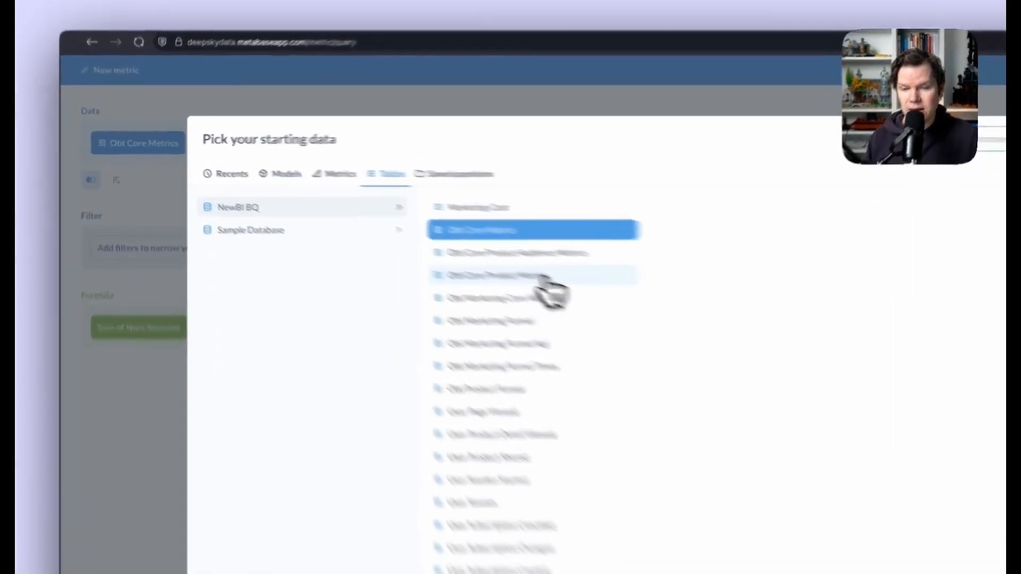
{"action": "left_click", "coordinate": [410, 235]}
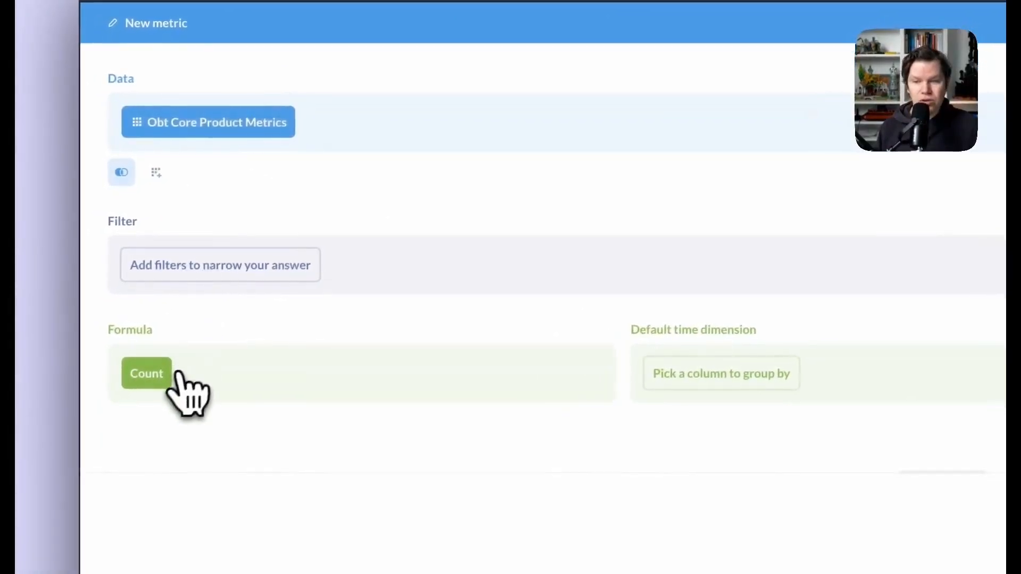
{"action": "left_click", "coordinate": [157, 374]}
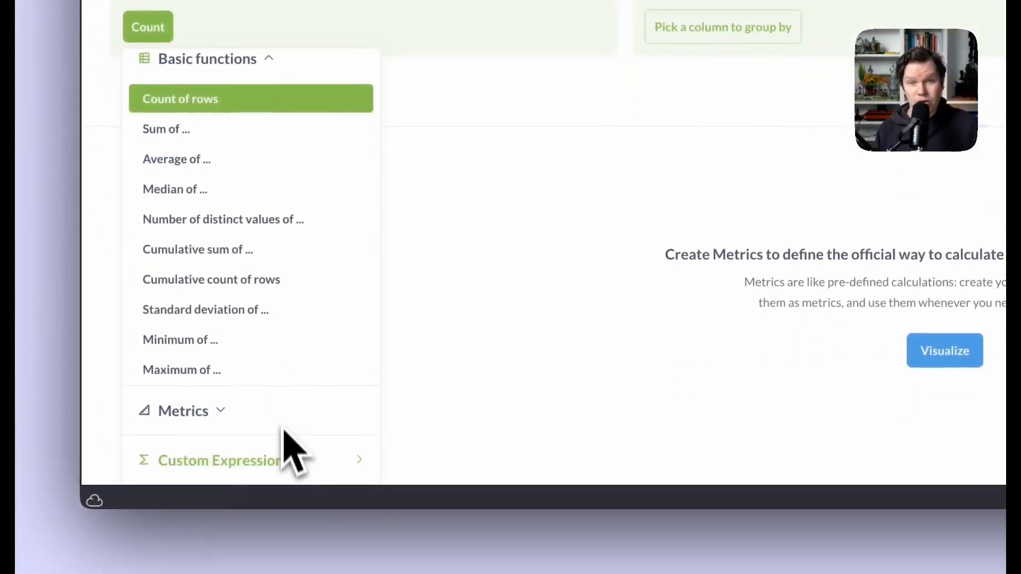
{"action": "left_click", "coordinate": [266, 425]}
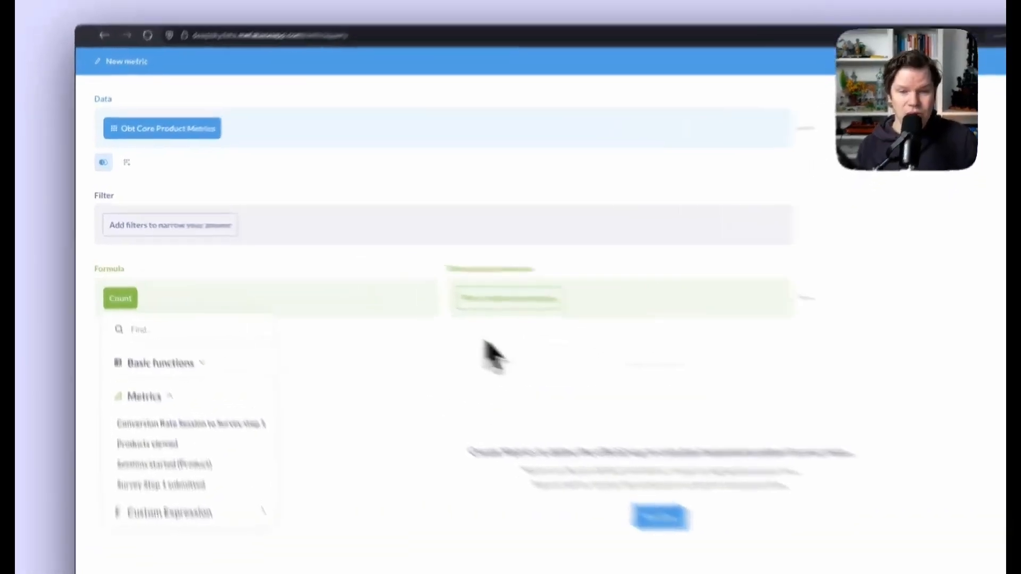
- Discard the unsaved metric and start a new question at the Pick your starting data dialog
{"action": "left_click", "coordinate": [392, 316]}
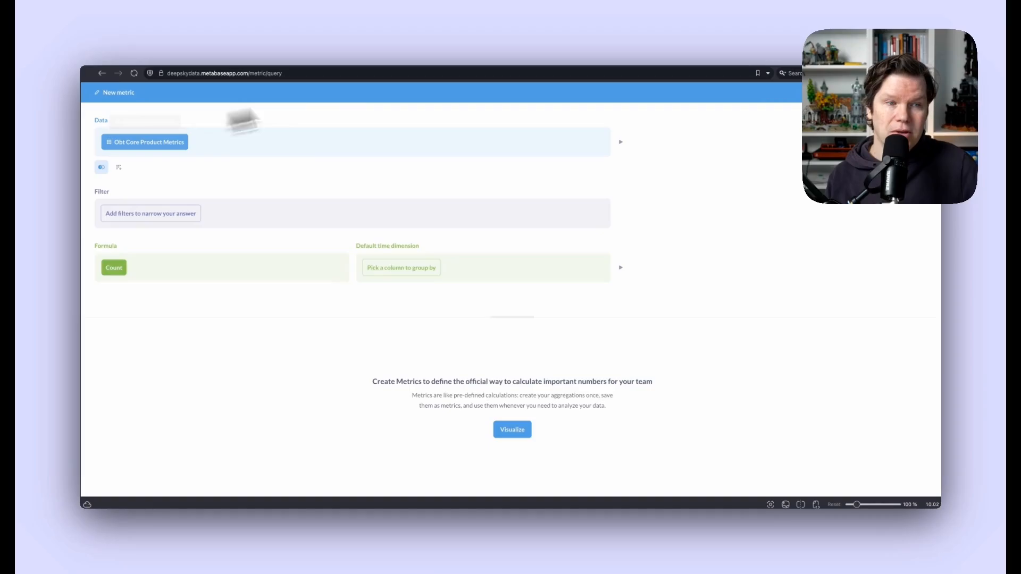
{"action": "left_click", "coordinate": [884, 93]}
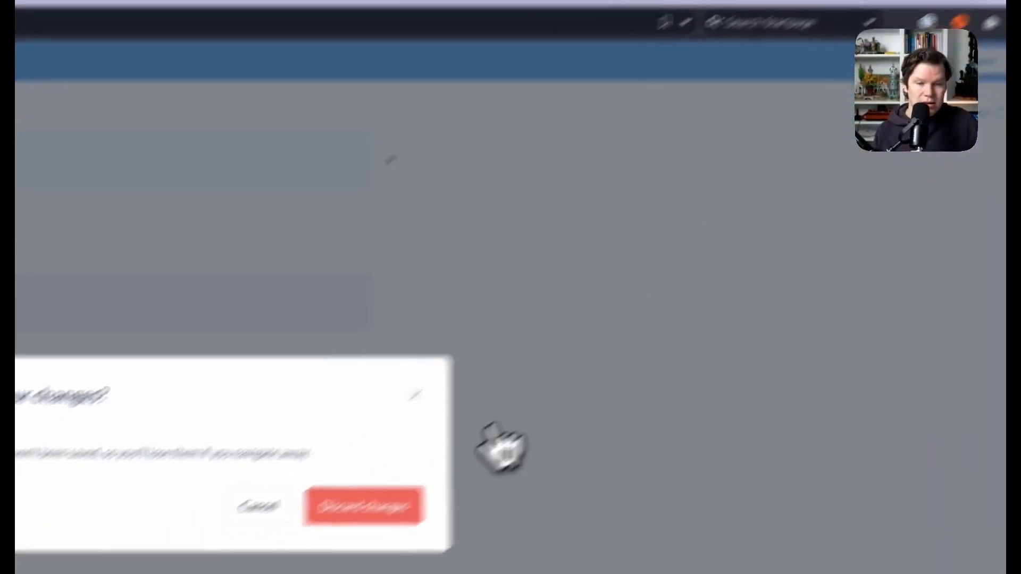
{"action": "left_click", "coordinate": [279, 561]}
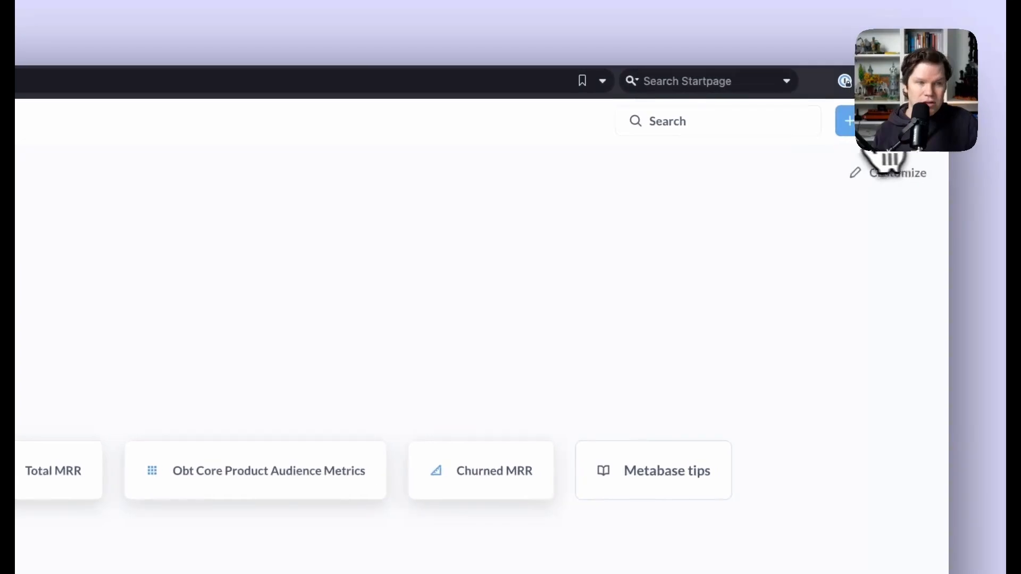
{"action": "left_click", "coordinate": [846, 123]}
{"action": "left_click", "coordinate": [763, 202]}
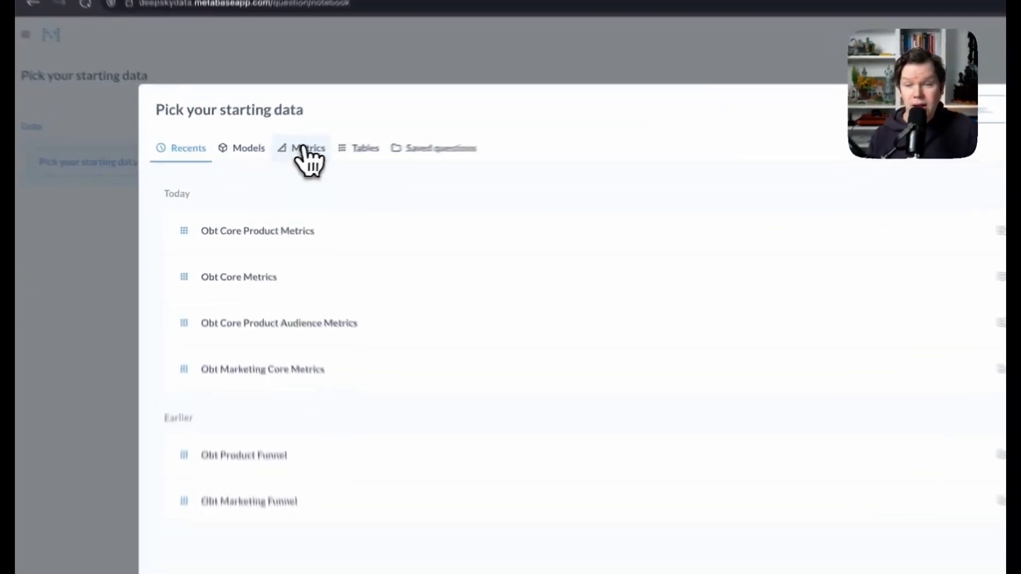
- Start the question from the New MRR metric and open the saved MRR metrics to add another summary
{"action": "left_click", "coordinate": [269, 163]}
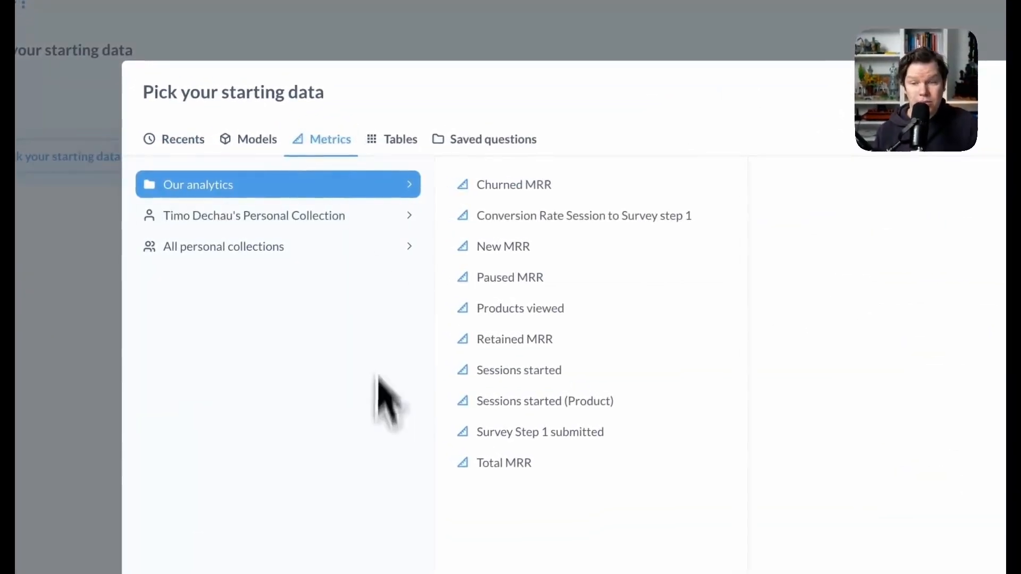
{"action": "left_click", "coordinate": [573, 246]}
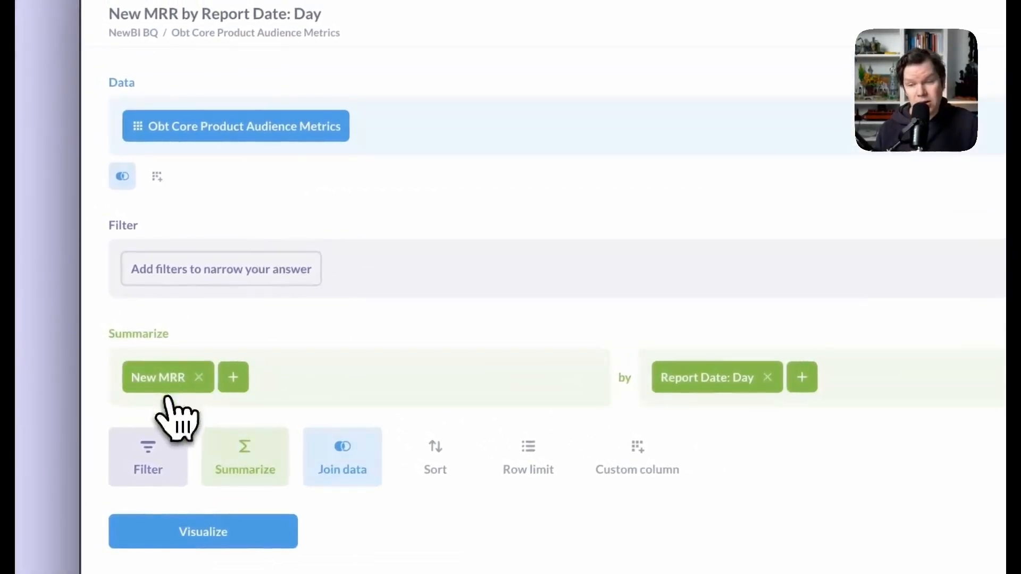
{"action": "left_click", "coordinate": [233, 377]}
{"action": "scroll", "coordinate": [367, 133], "scroll_direction": "down", "scroll_amount": 3}
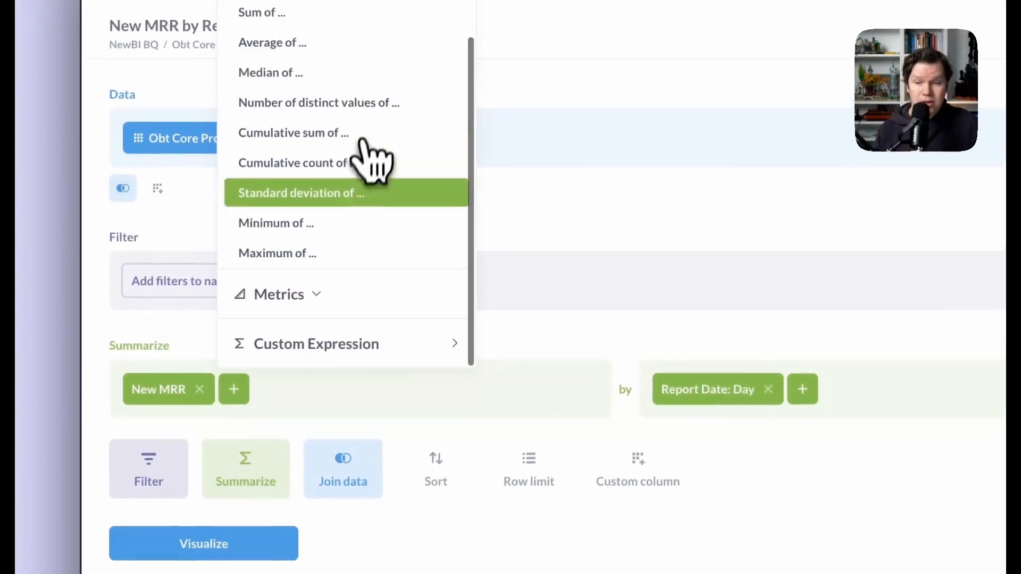
{"action": "left_click", "coordinate": [343, 290]}
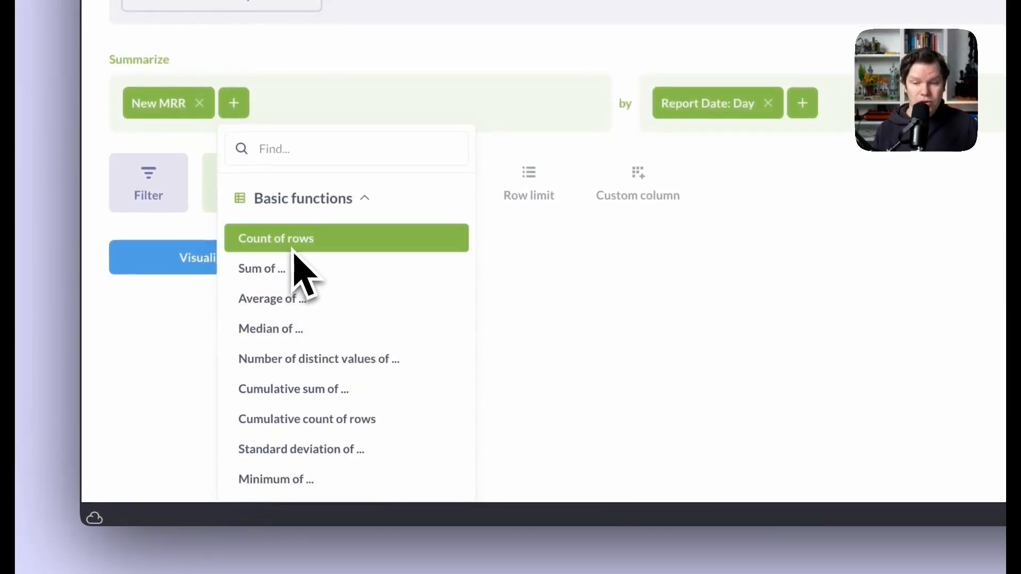
{"action": "scroll", "coordinate": [319, 453], "scroll_direction": "down", "scroll_amount": 3}
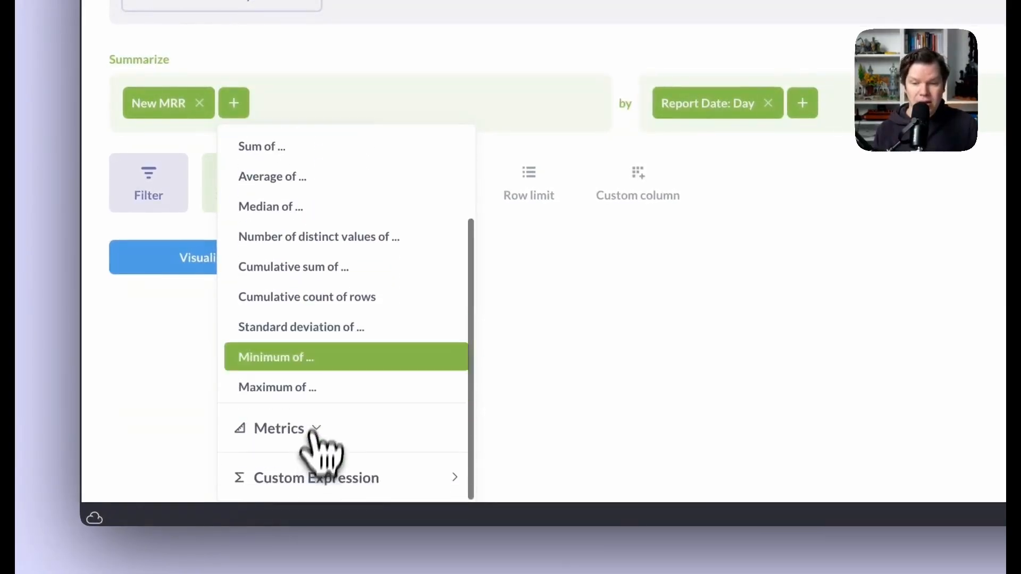
{"action": "scroll", "coordinate": [346, 346], "scroll_direction": "up", "scroll_amount": 3}
{"action": "left_click", "coordinate": [366, 199]}
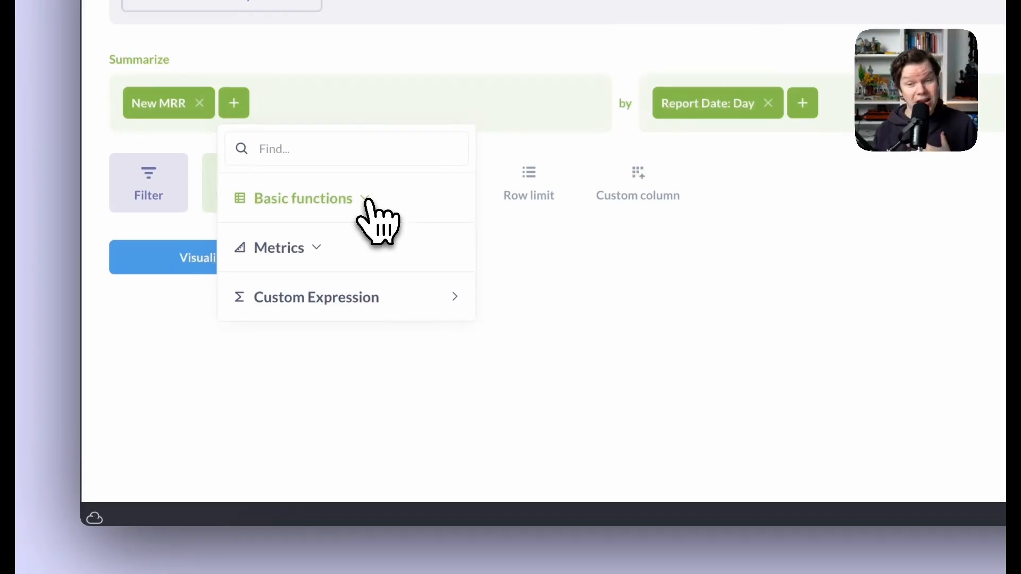
{"action": "left_click", "coordinate": [290, 254]}
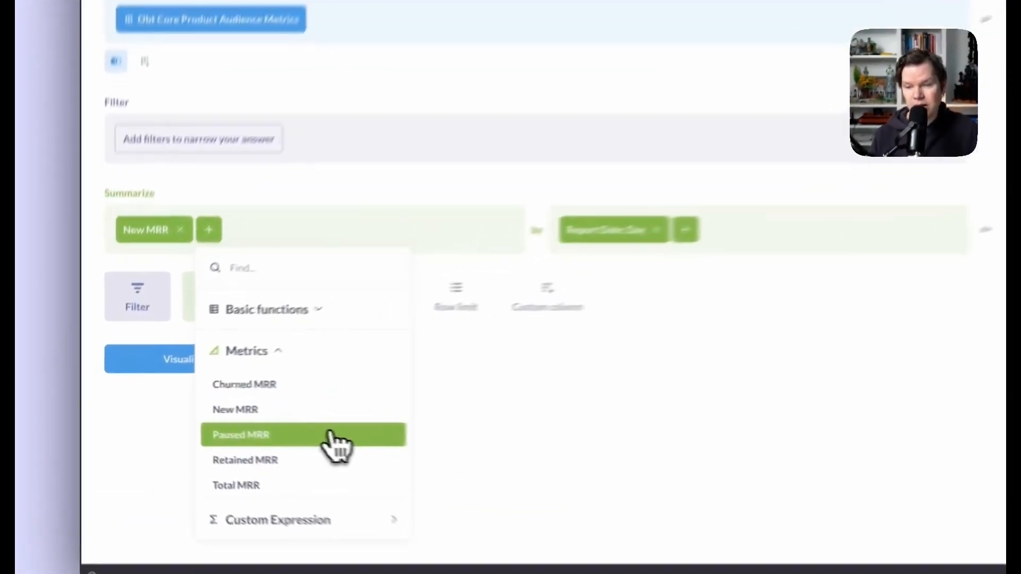
- Add Paused, Retained, Churned and Total MRR as summaries next to New MRR
{"action": "left_click", "coordinate": [331, 435]}
{"action": "left_click", "coordinate": [341, 200]}
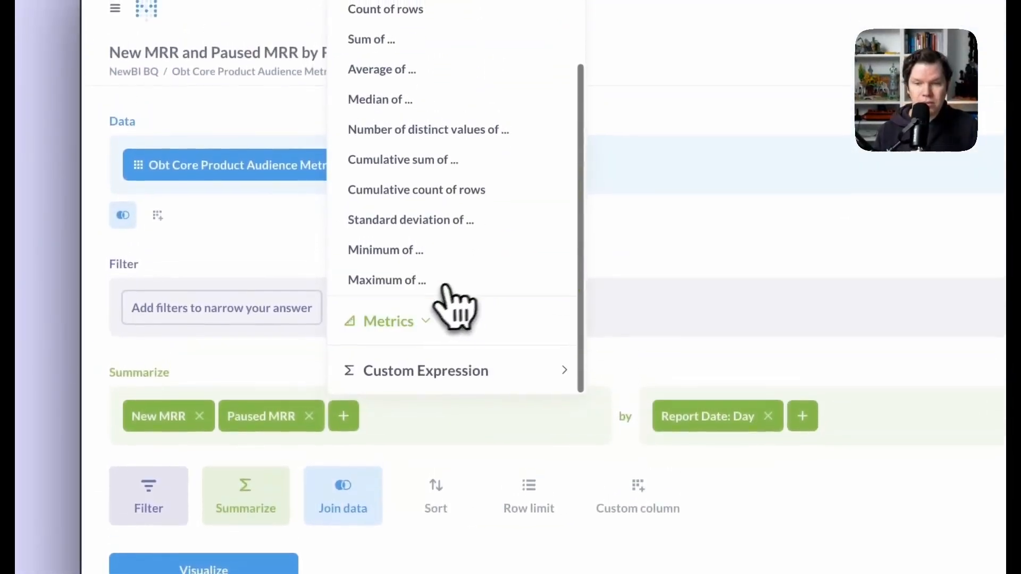
{"action": "left_click", "coordinate": [455, 319]}
{"action": "left_click", "coordinate": [417, 447]}
{"action": "left_click", "coordinate": [467, 169]}
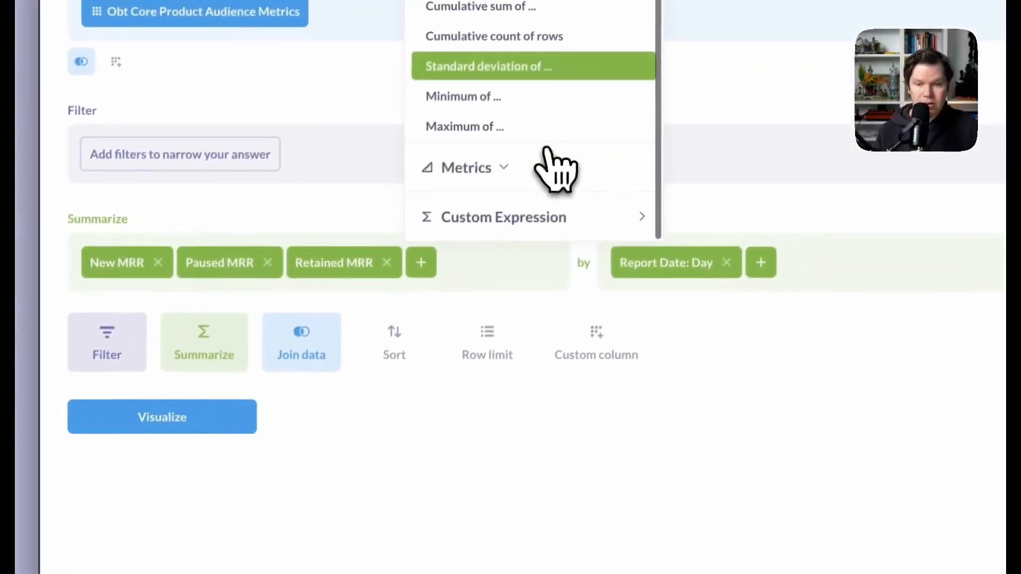
{"action": "left_click", "coordinate": [553, 169]}
{"action": "left_click", "coordinate": [500, 468]}
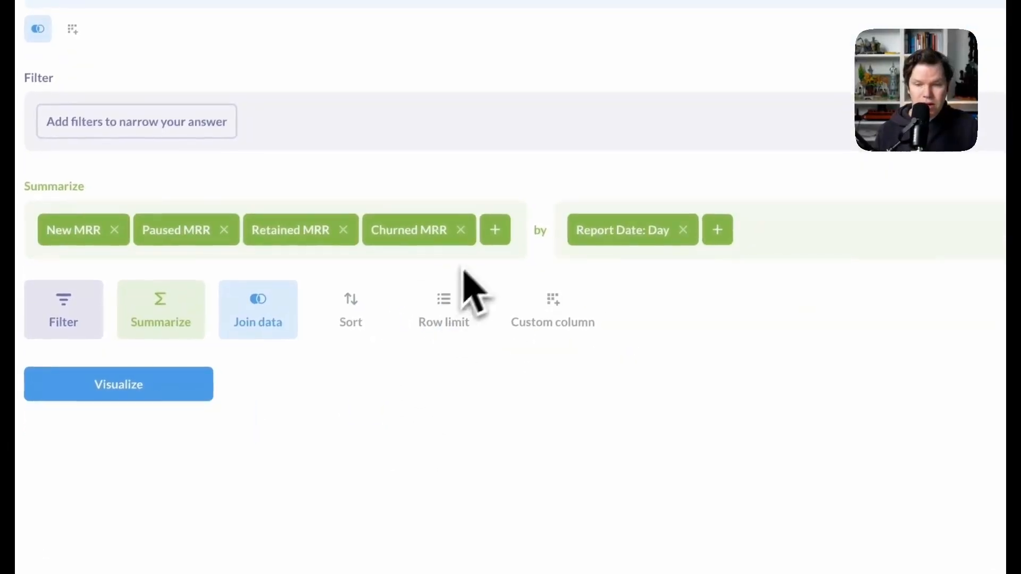
{"action": "left_click", "coordinate": [539, 263]}
{"action": "key", "text": "Escape"}
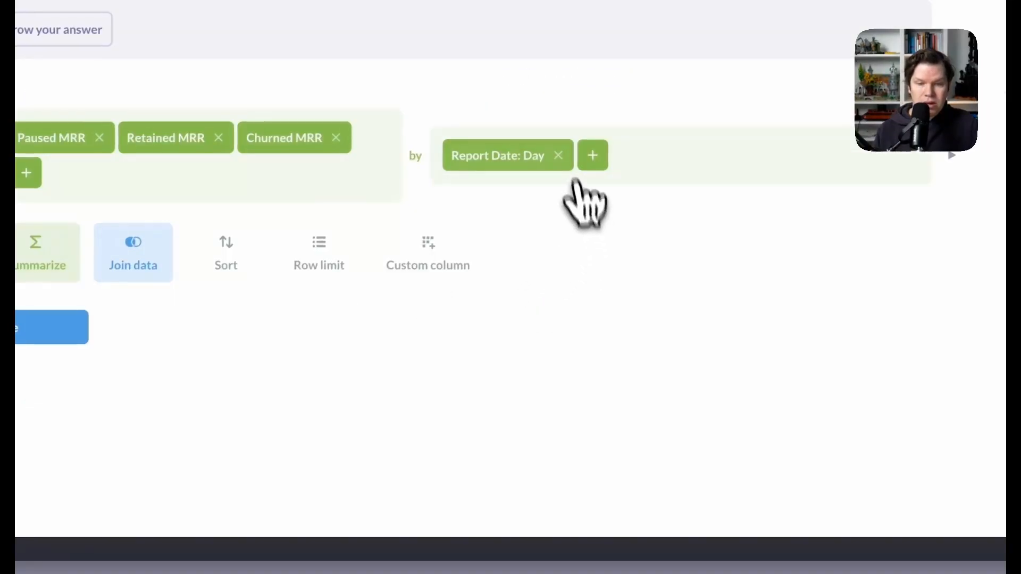
- Group the results by Report Date: Week
{"action": "left_click", "coordinate": [656, 230]}
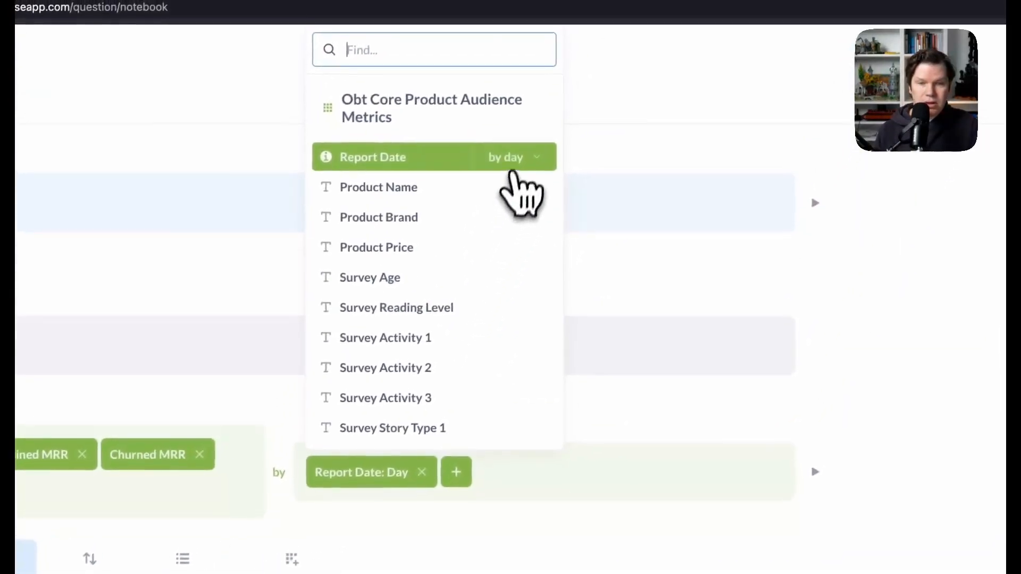
{"action": "left_click", "coordinate": [514, 160]}
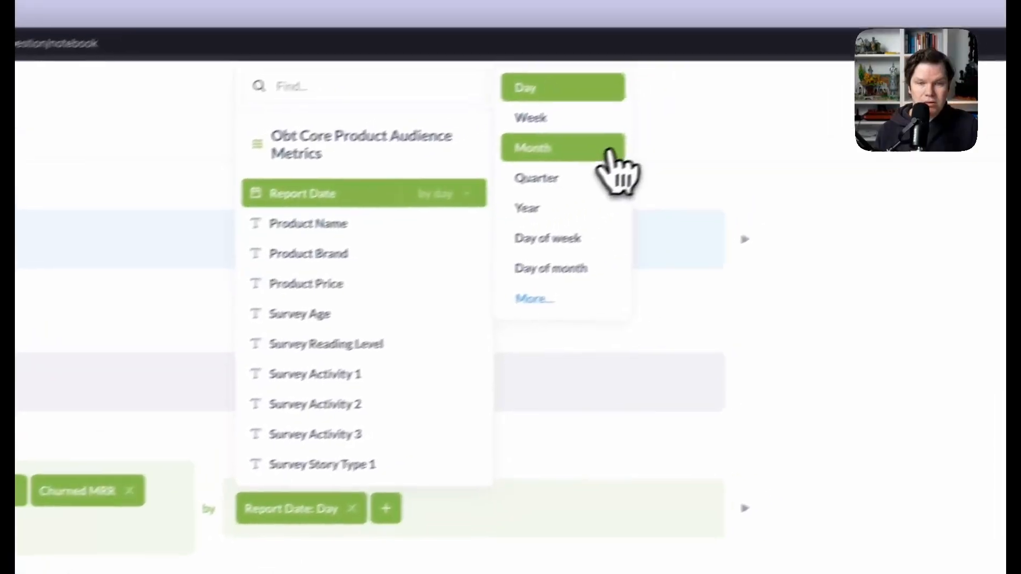
{"action": "left_click", "coordinate": [590, 118]}
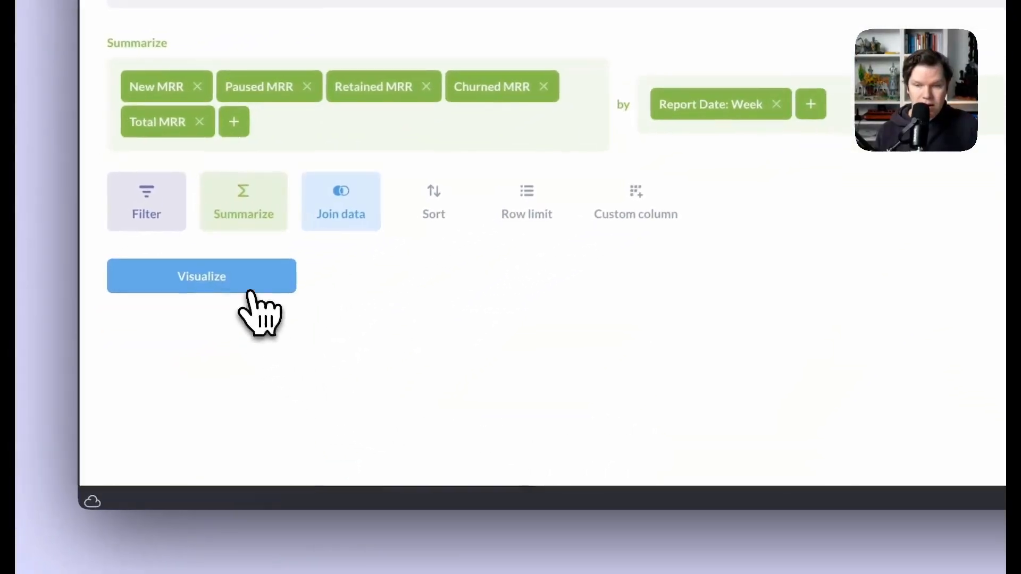
- Run the question to chart New, Paused, Retained, Churned and Total MRR by report week
{"action": "left_click", "coordinate": [228, 287]}
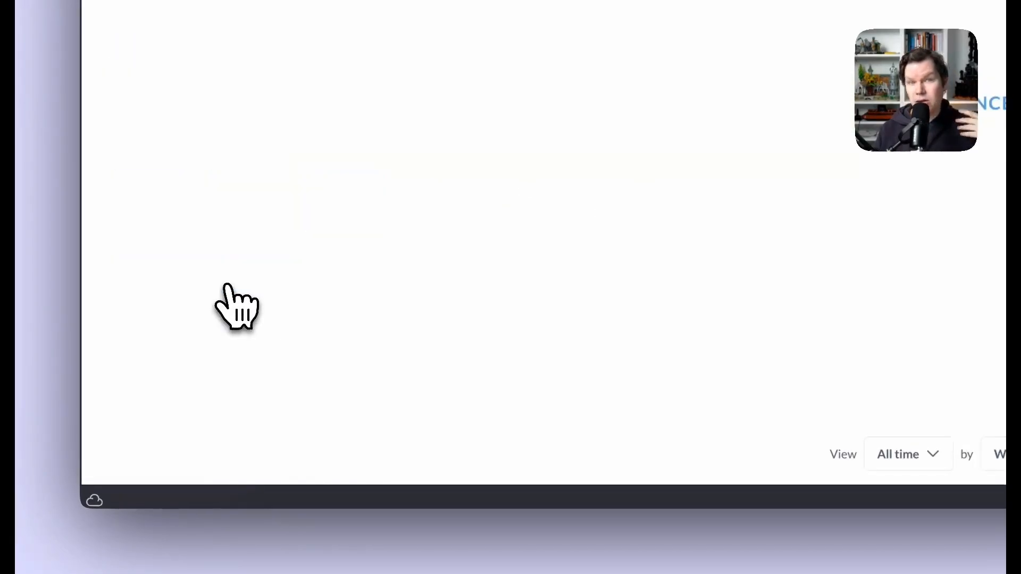